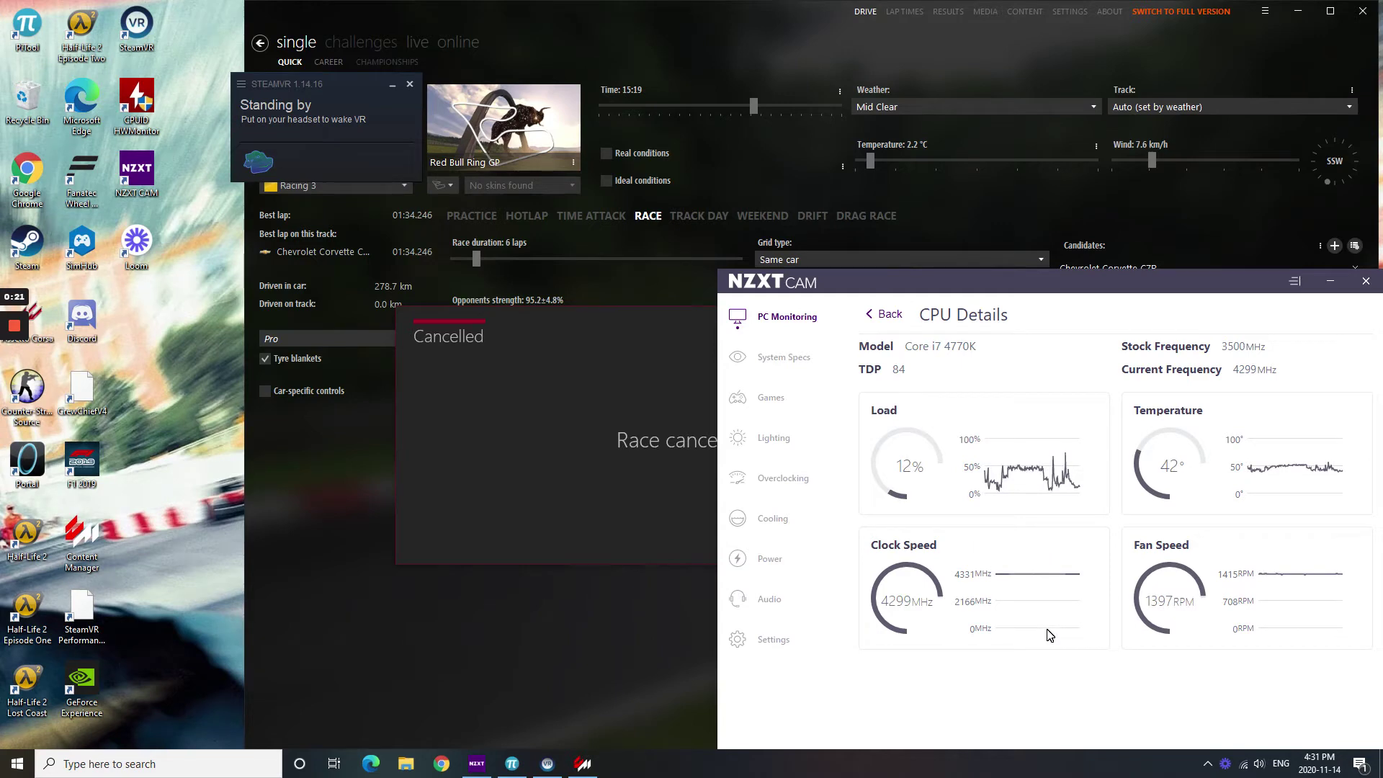
Step: Inspect the load and temperature history graphs for the CPU and the GPU in NZXT CAM
{"action": "mouse_move", "coordinate": [1029, 469]}
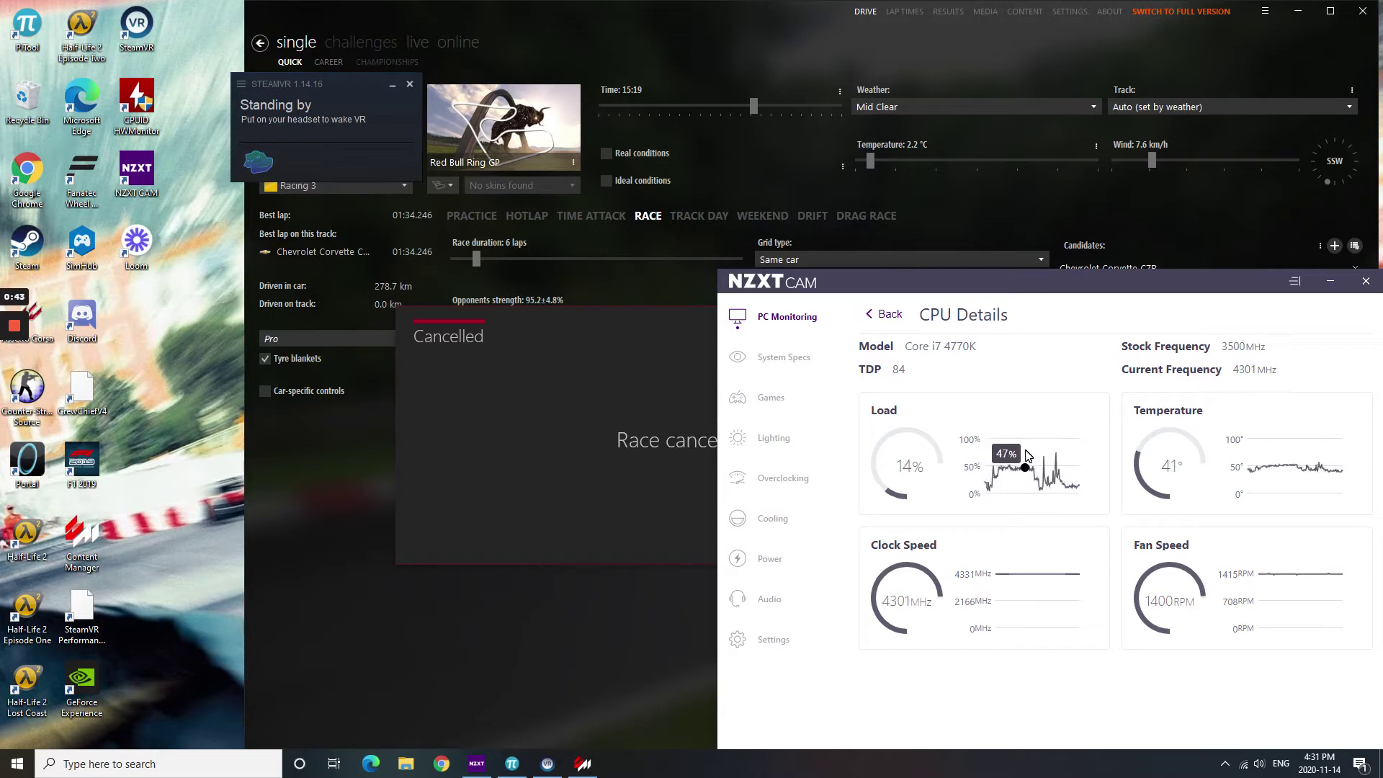
{"action": "mouse_move", "coordinate": [1283, 464]}
{"action": "left_click", "coordinate": [885, 315]}
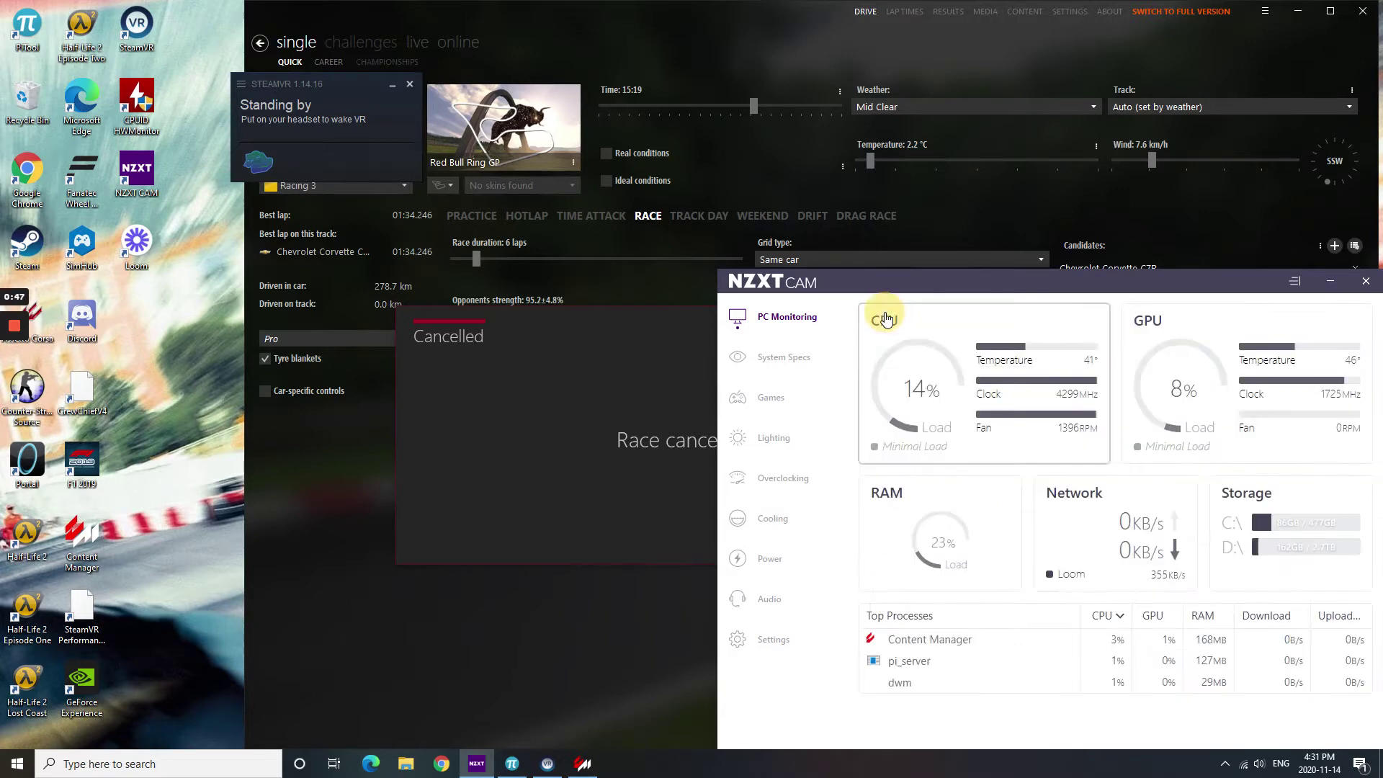
{"action": "left_click", "coordinate": [1181, 374]}
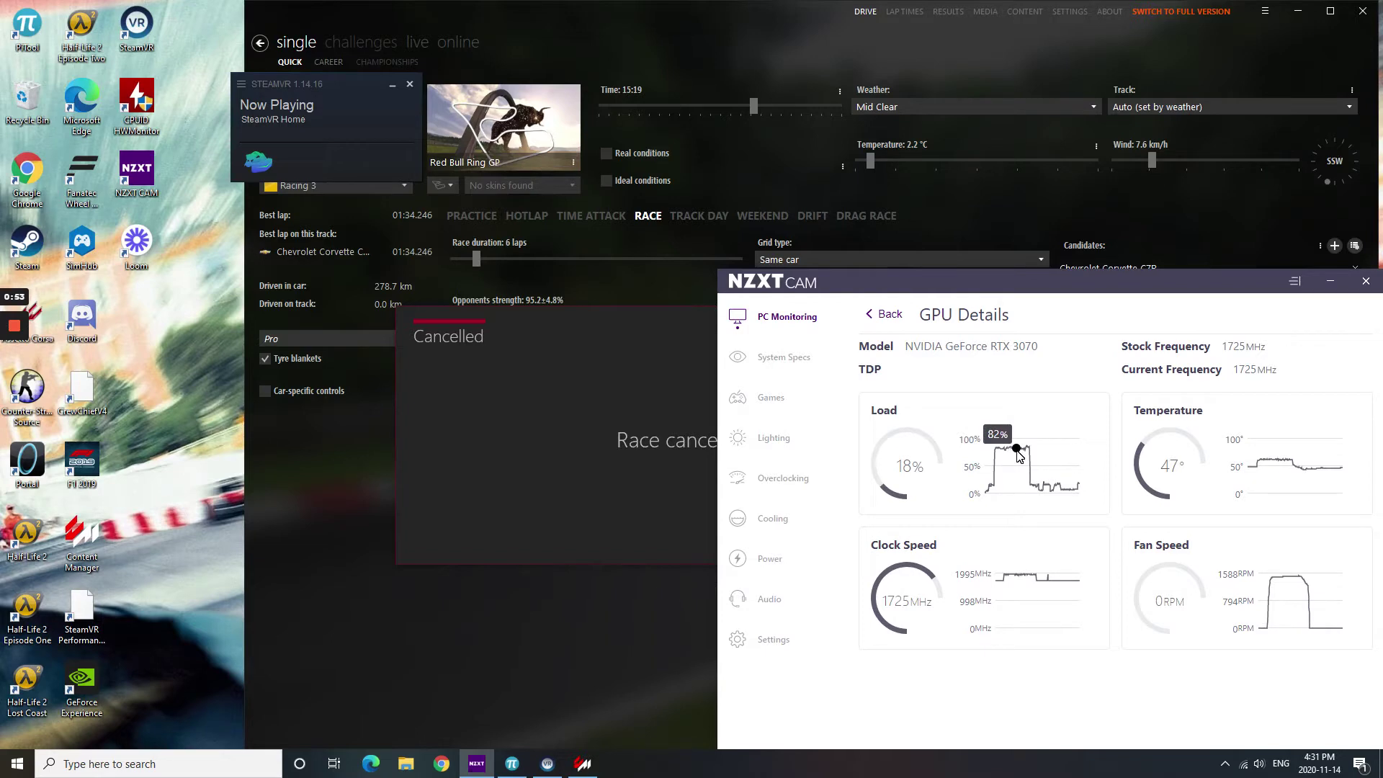
{"action": "mouse_move", "coordinate": [1269, 465]}
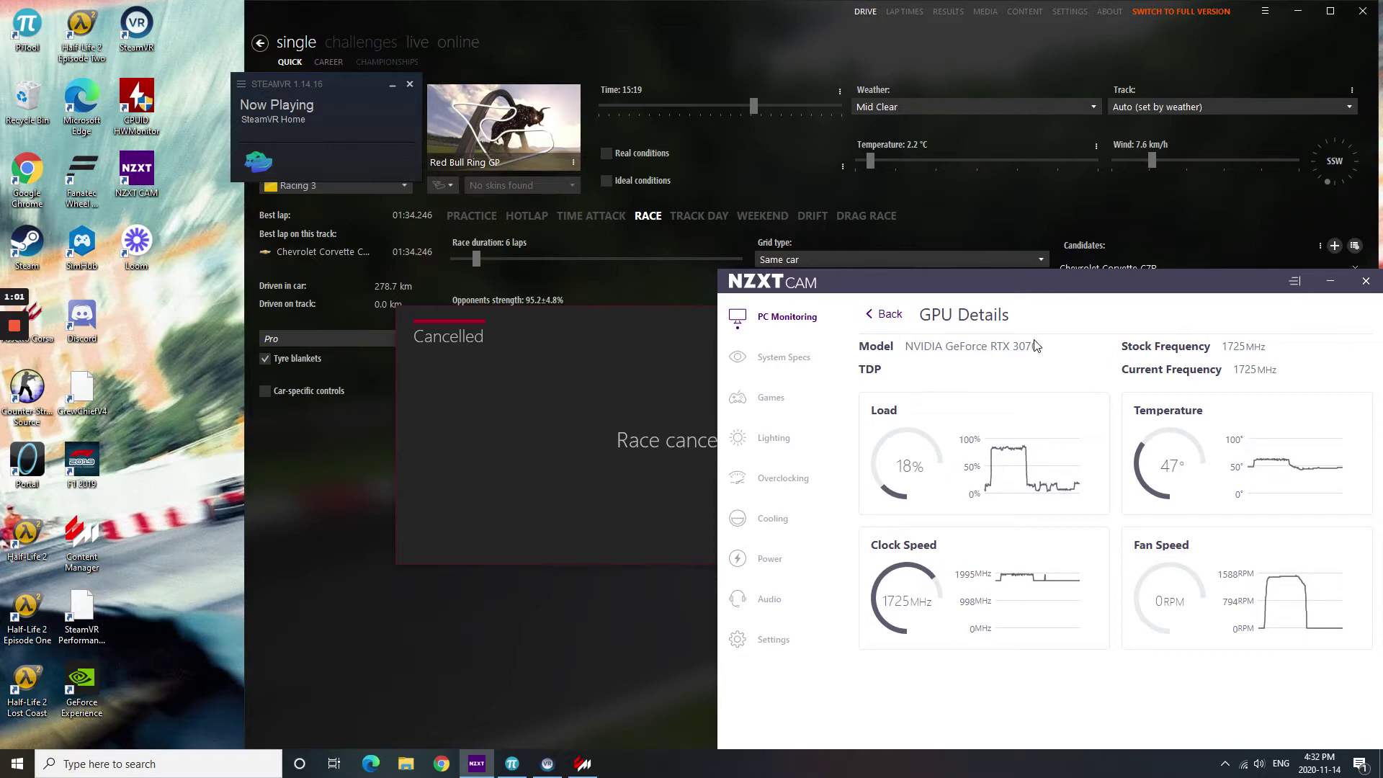
Step: Dismiss the race cancelled notice and minimize NZXT CAM, Content Manager and SteamVR to reach PiTool
{"action": "left_click", "coordinate": [1329, 282]}
{"action": "left_click", "coordinate": [929, 539]}
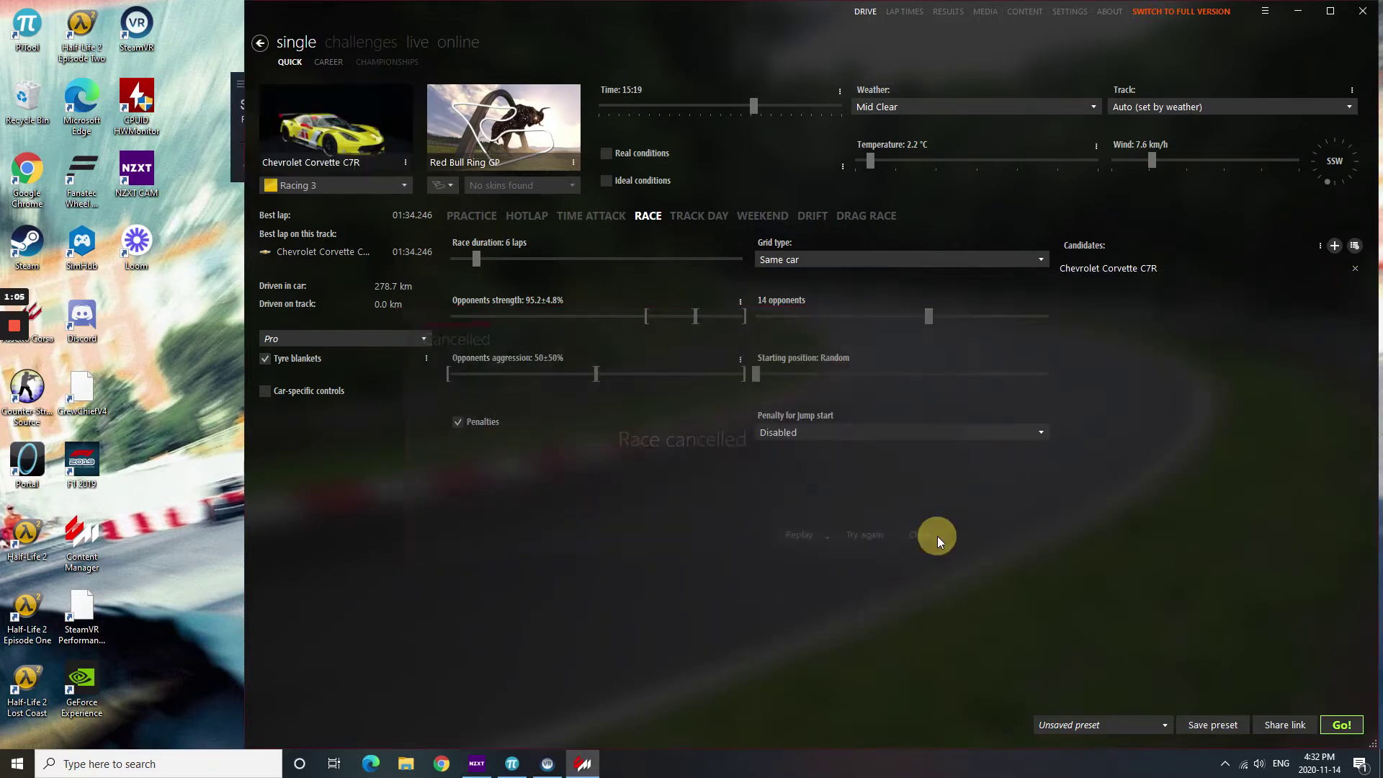
{"action": "left_click", "coordinate": [1300, 15]}
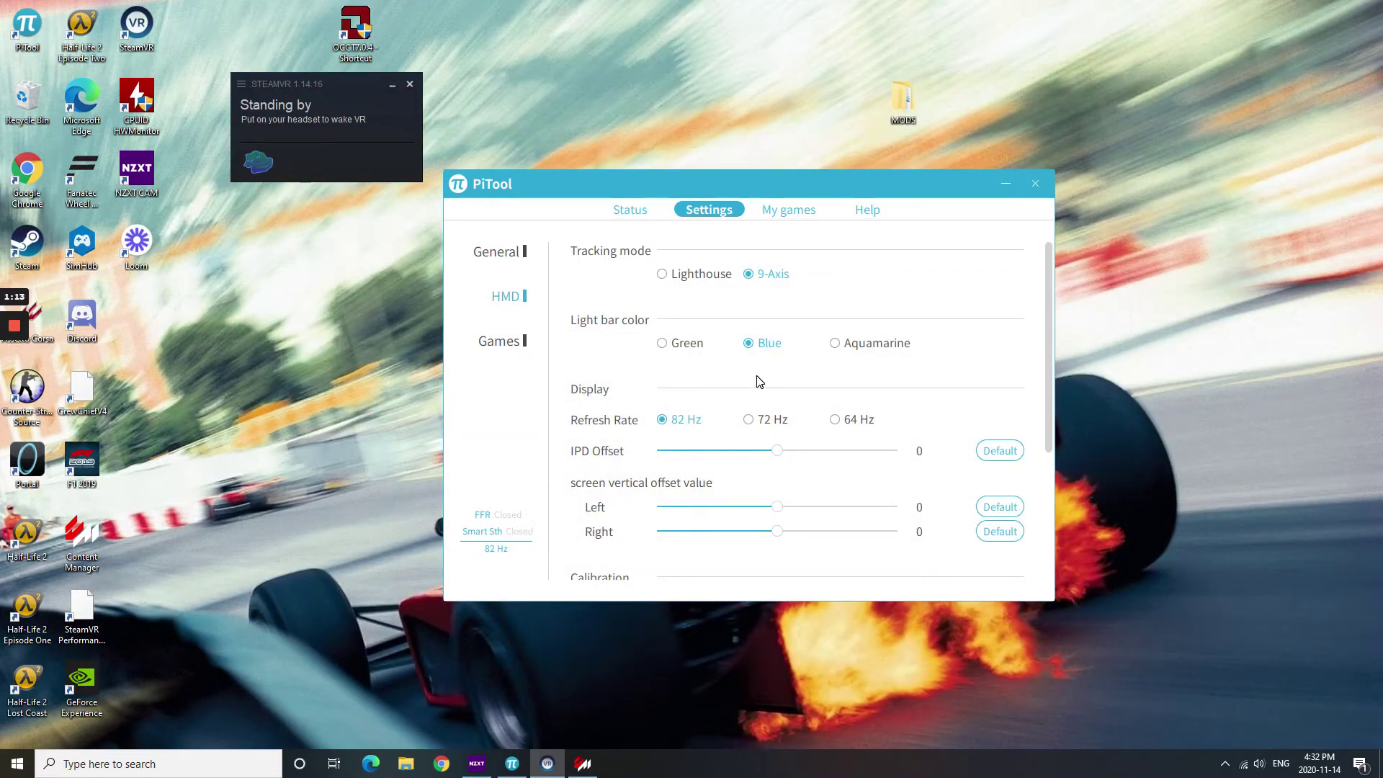
{"action": "left_click", "coordinate": [392, 85]}
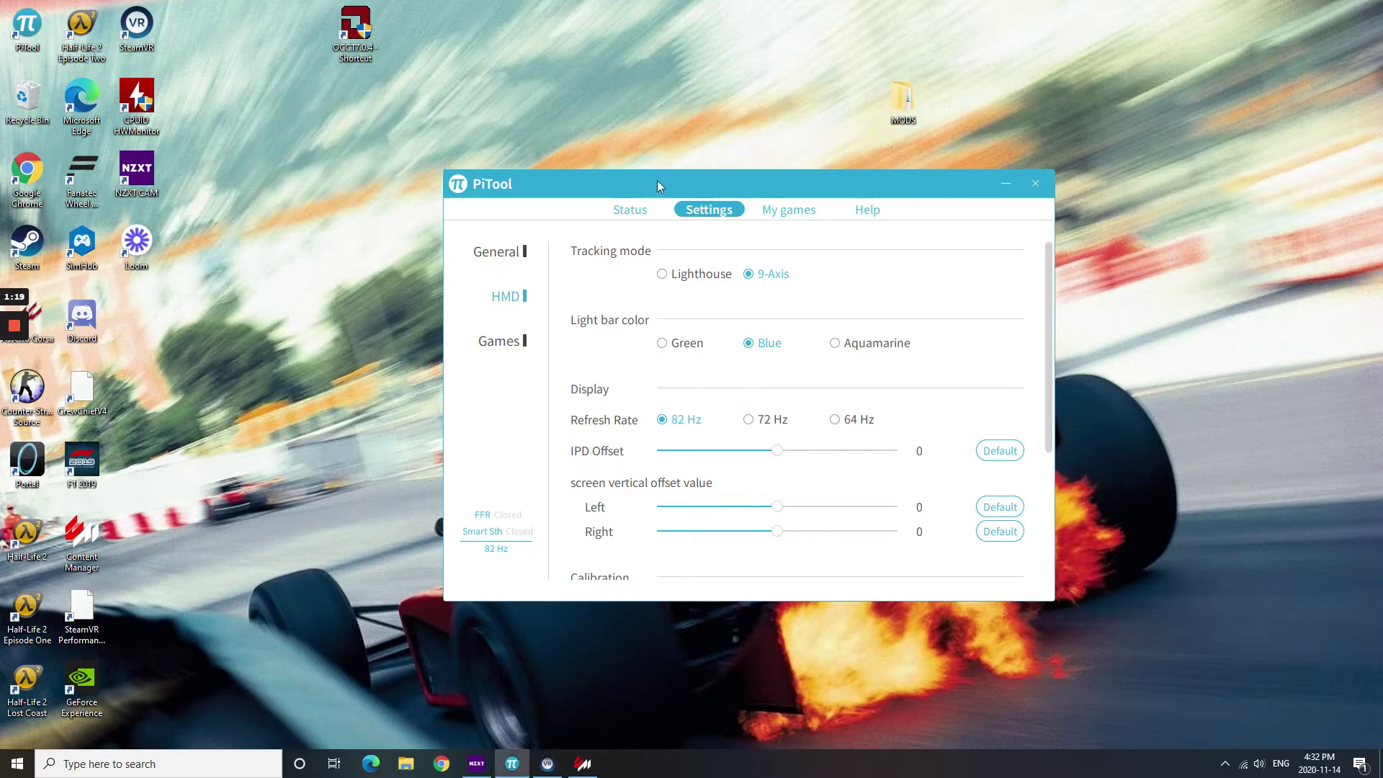
Step: Set the headset's display refresh rate to 72 Hz in the HMD settings, checking the general settings first
{"action": "left_click", "coordinate": [513, 256]}
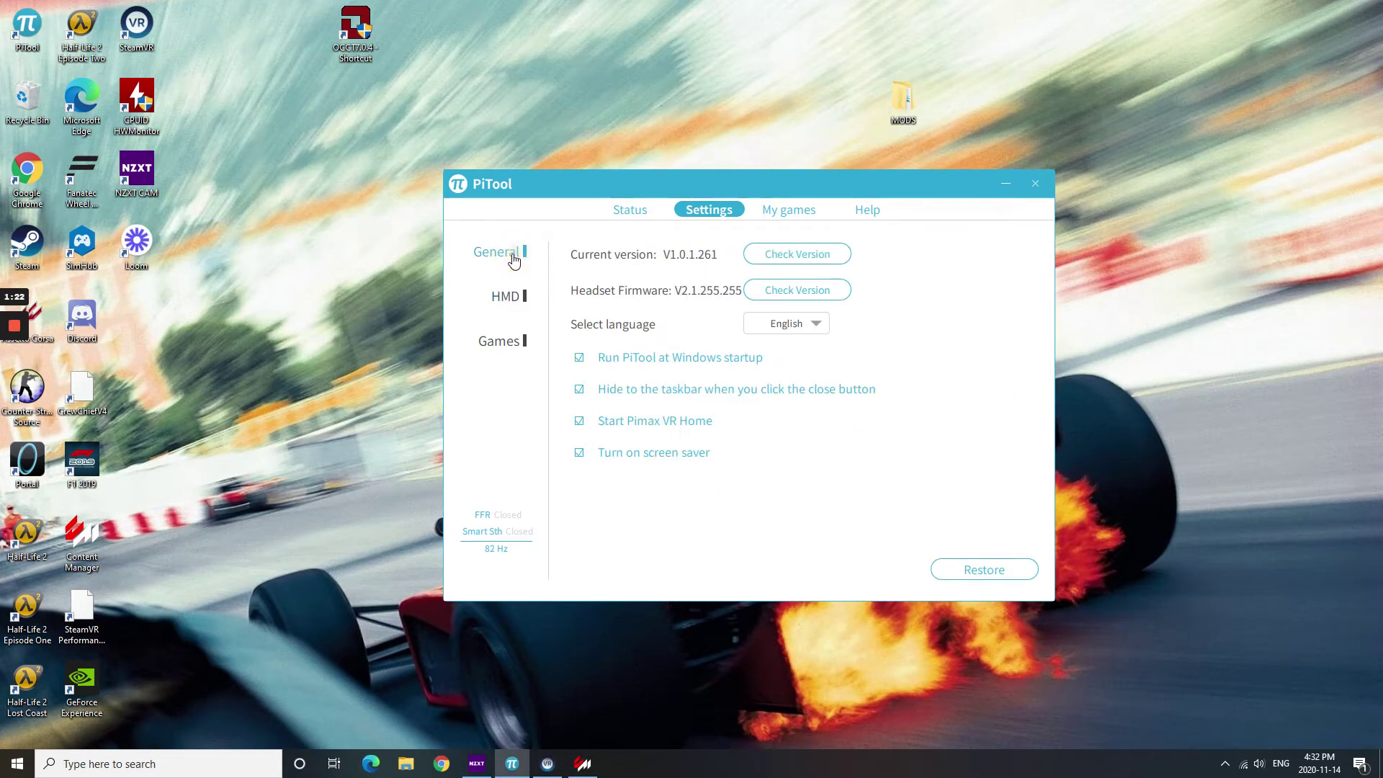
{"action": "left_click", "coordinate": [518, 304]}
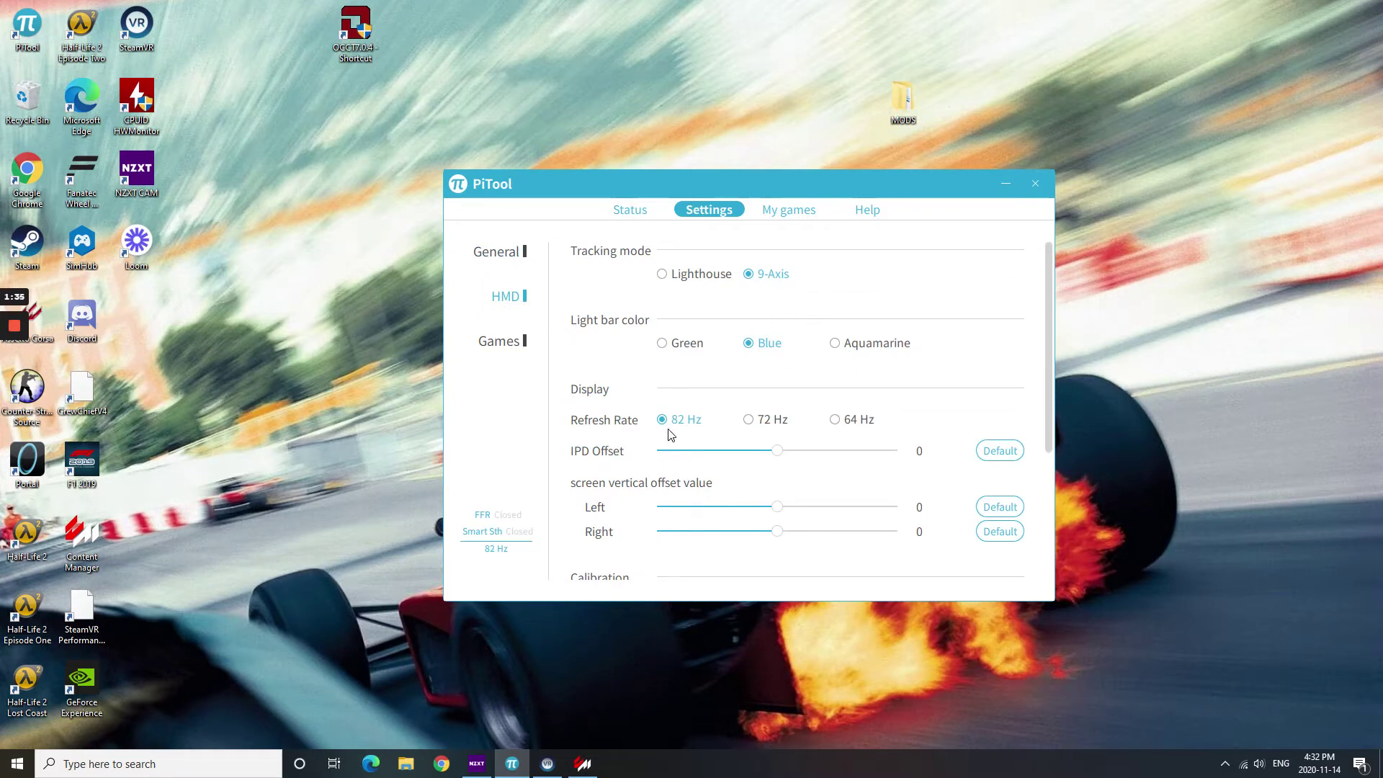
{"action": "left_click", "coordinate": [751, 422]}
{"action": "scroll", "coordinate": [780, 457], "scroll_direction": "down", "scroll_amount": 5}
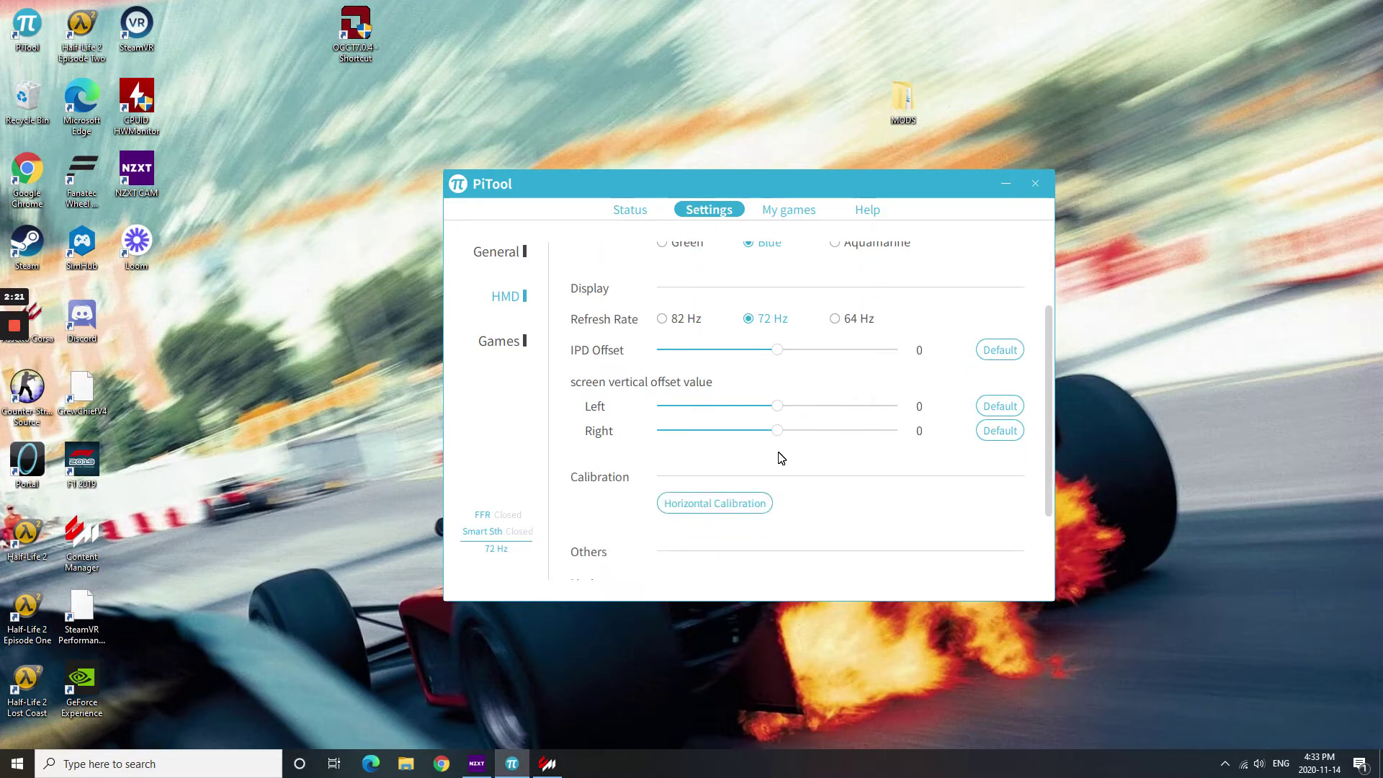
{"action": "scroll", "coordinate": [780, 457], "scroll_direction": "up", "scroll_amount": 5}
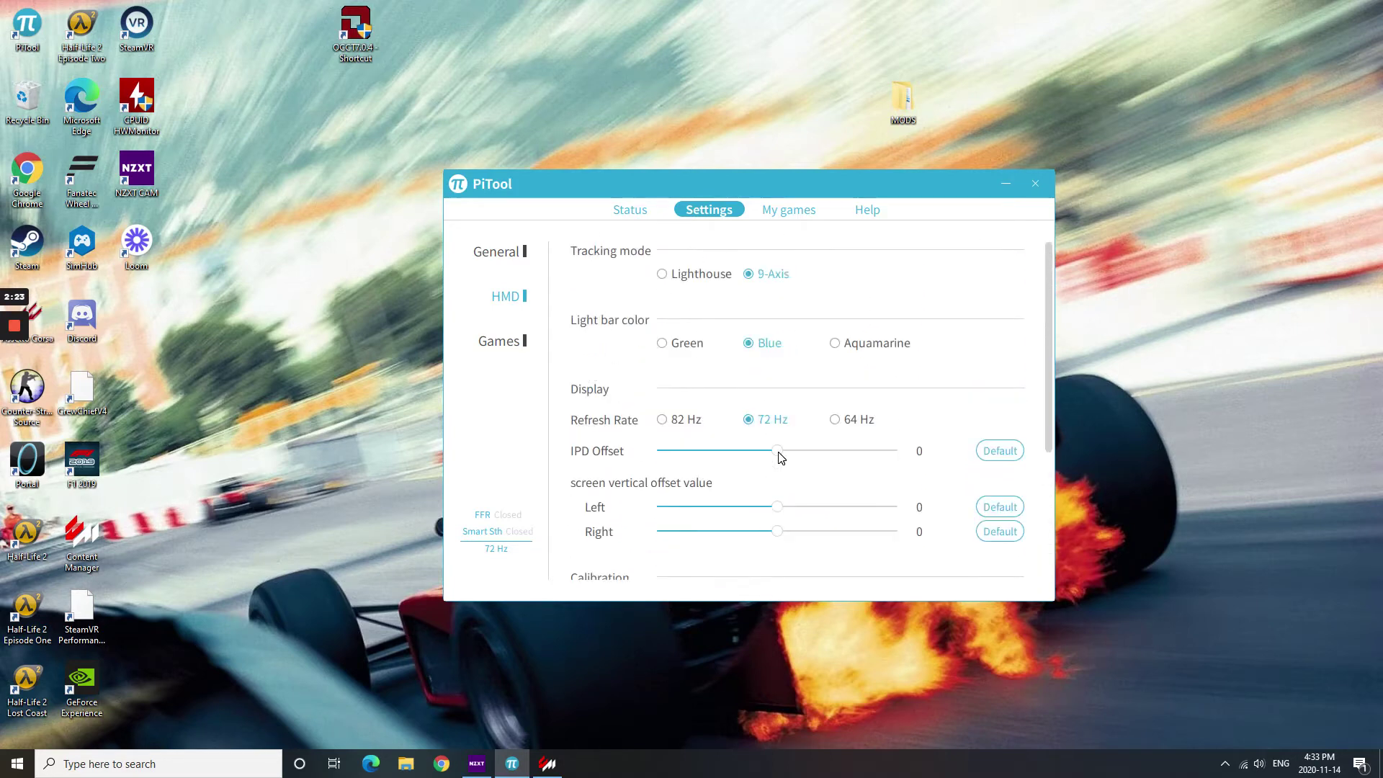
Step: Examine the Common Setting game options, from field of view and render quality through smoothing, black level and contrast
{"action": "left_click", "coordinate": [514, 342]}
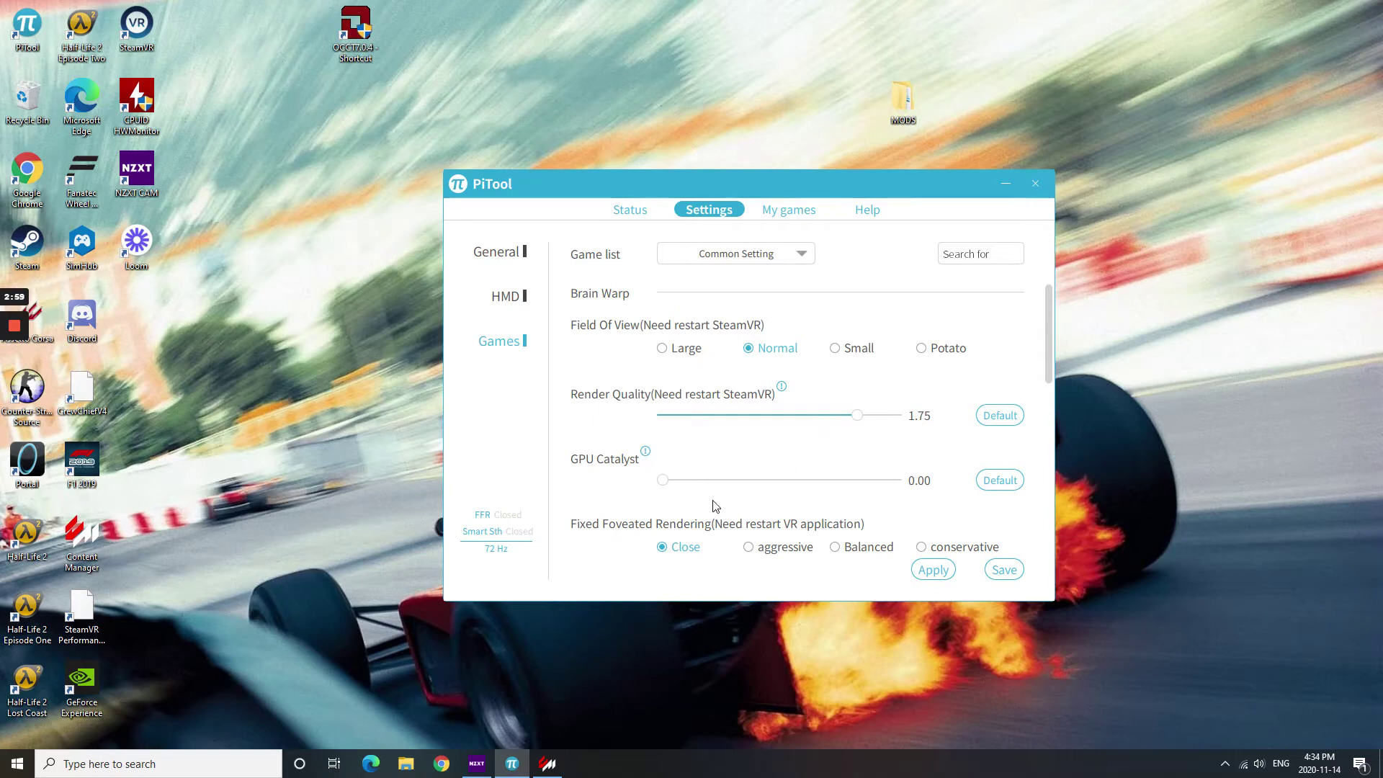
{"action": "scroll", "coordinate": [715, 505], "scroll_direction": "down", "scroll_amount": 1}
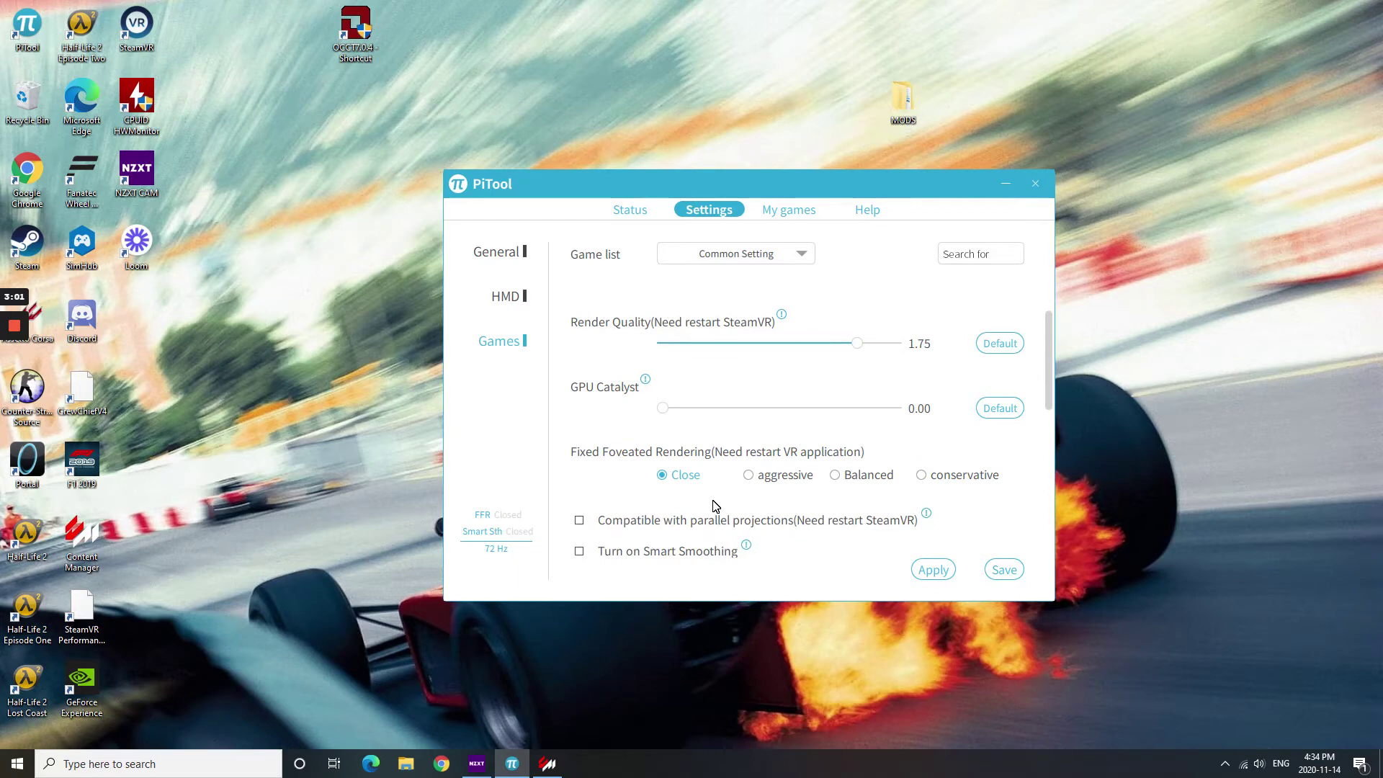
{"action": "scroll", "coordinate": [716, 505], "scroll_direction": "down", "scroll_amount": 1}
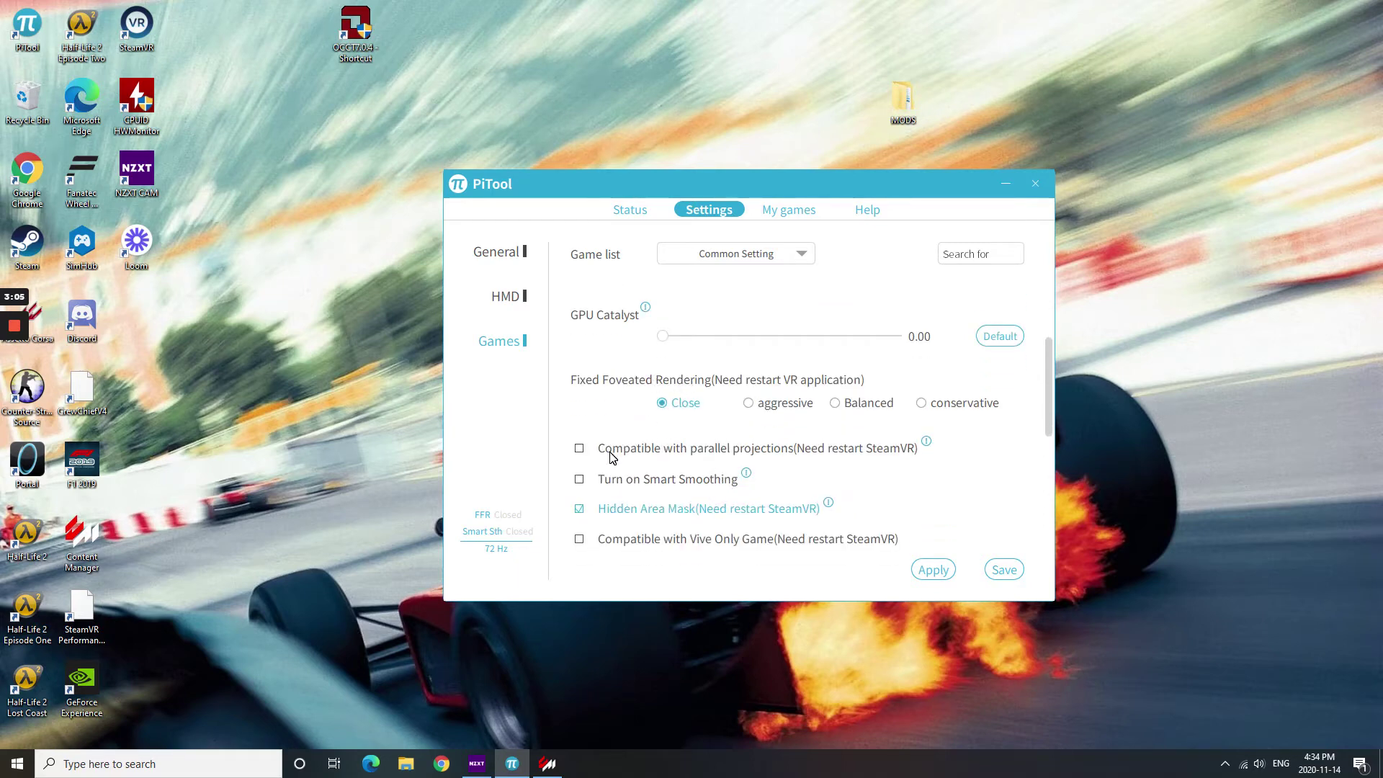
{"action": "scroll", "coordinate": [610, 457], "scroll_direction": "down", "scroll_amount": 1}
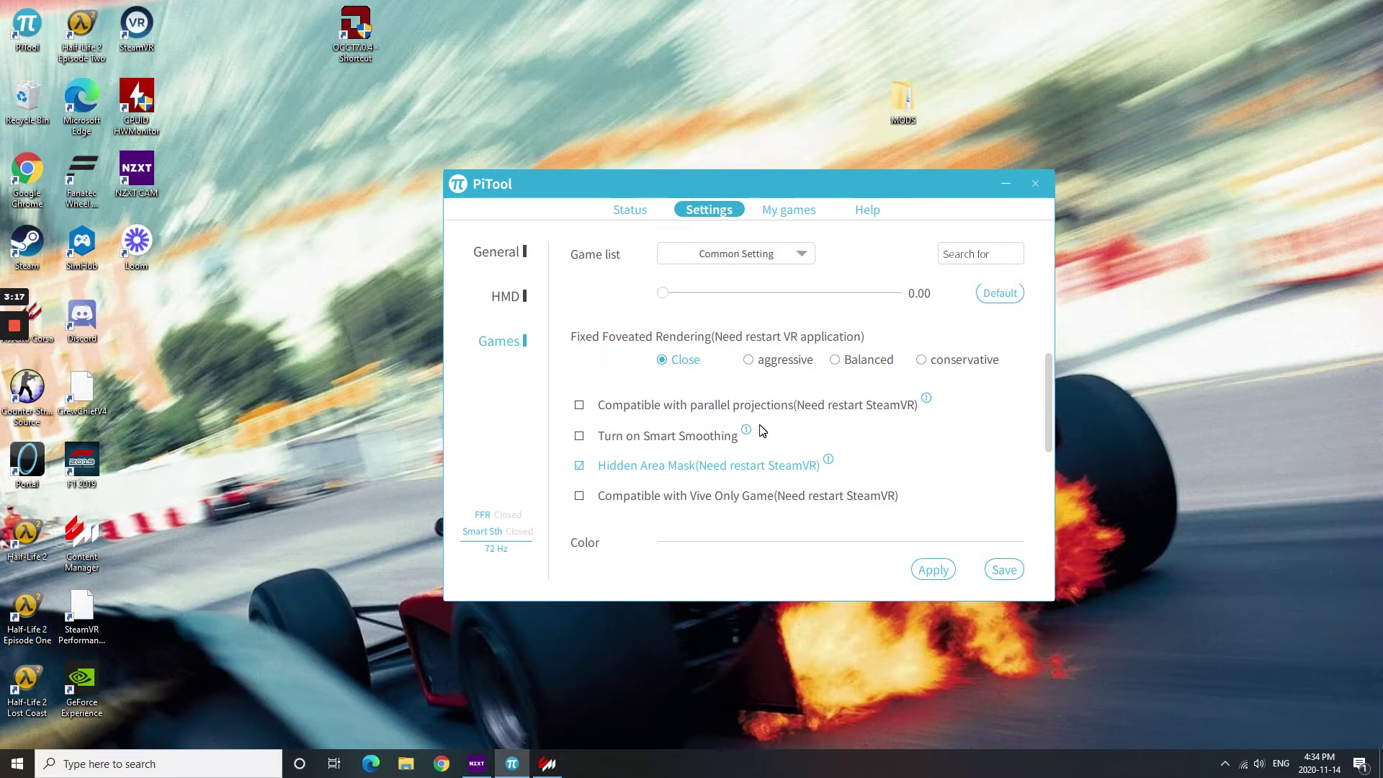
{"action": "mouse_move", "coordinate": [747, 432]}
{"action": "scroll", "coordinate": [718, 483], "scroll_direction": "down", "scroll_amount": 2}
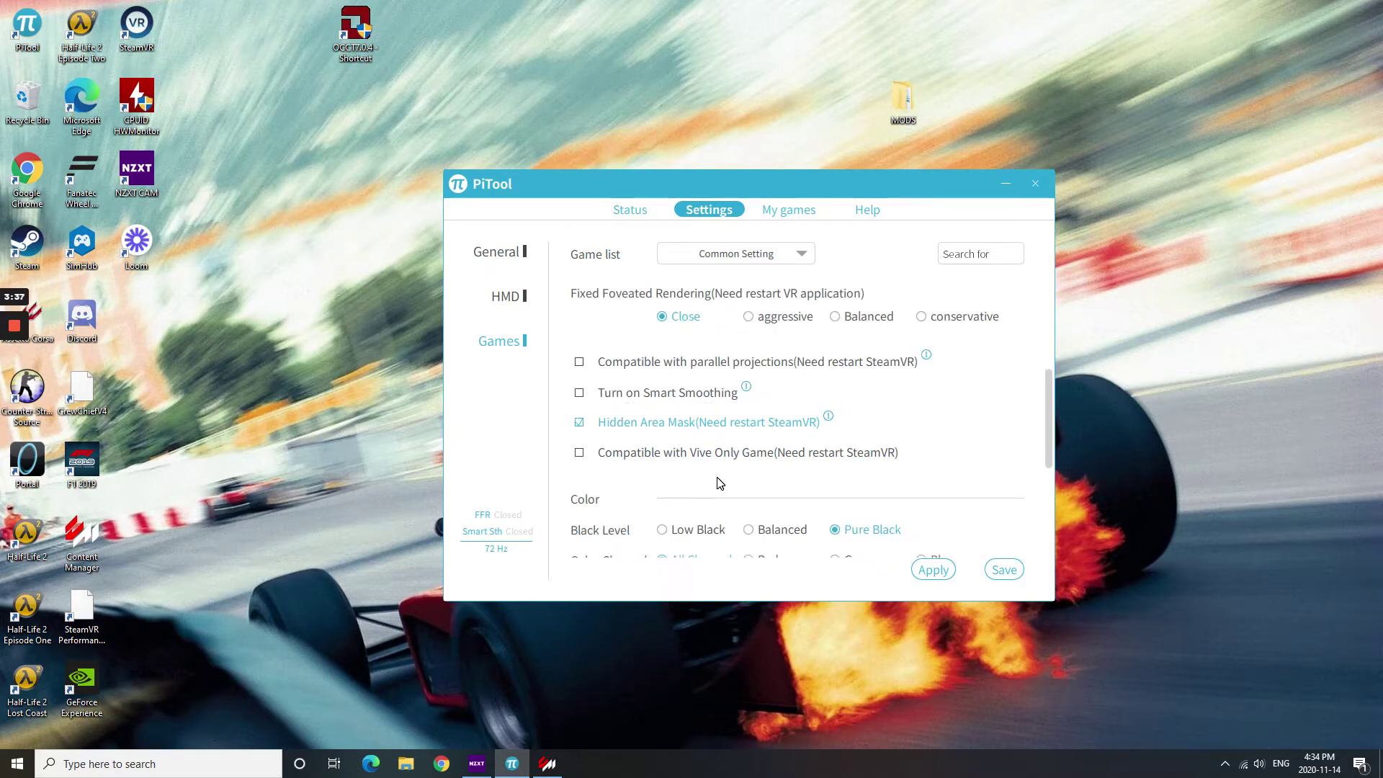
{"action": "scroll", "coordinate": [718, 483], "scroll_direction": "down", "scroll_amount": 3}
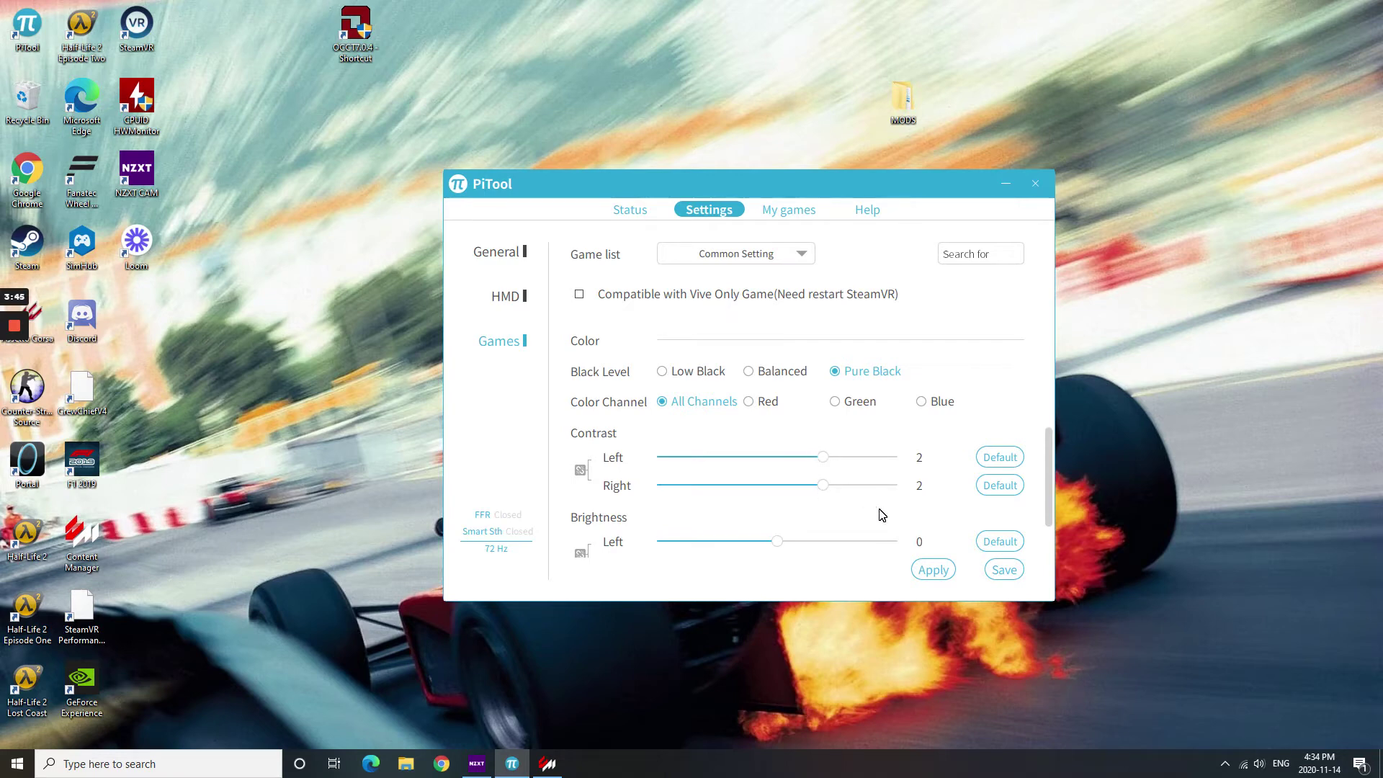
Step: Apply and save the common game settings, dismiss the message and close the PiTool window
{"action": "left_click", "coordinate": [940, 570]}
{"action": "left_click", "coordinate": [1003, 571]}
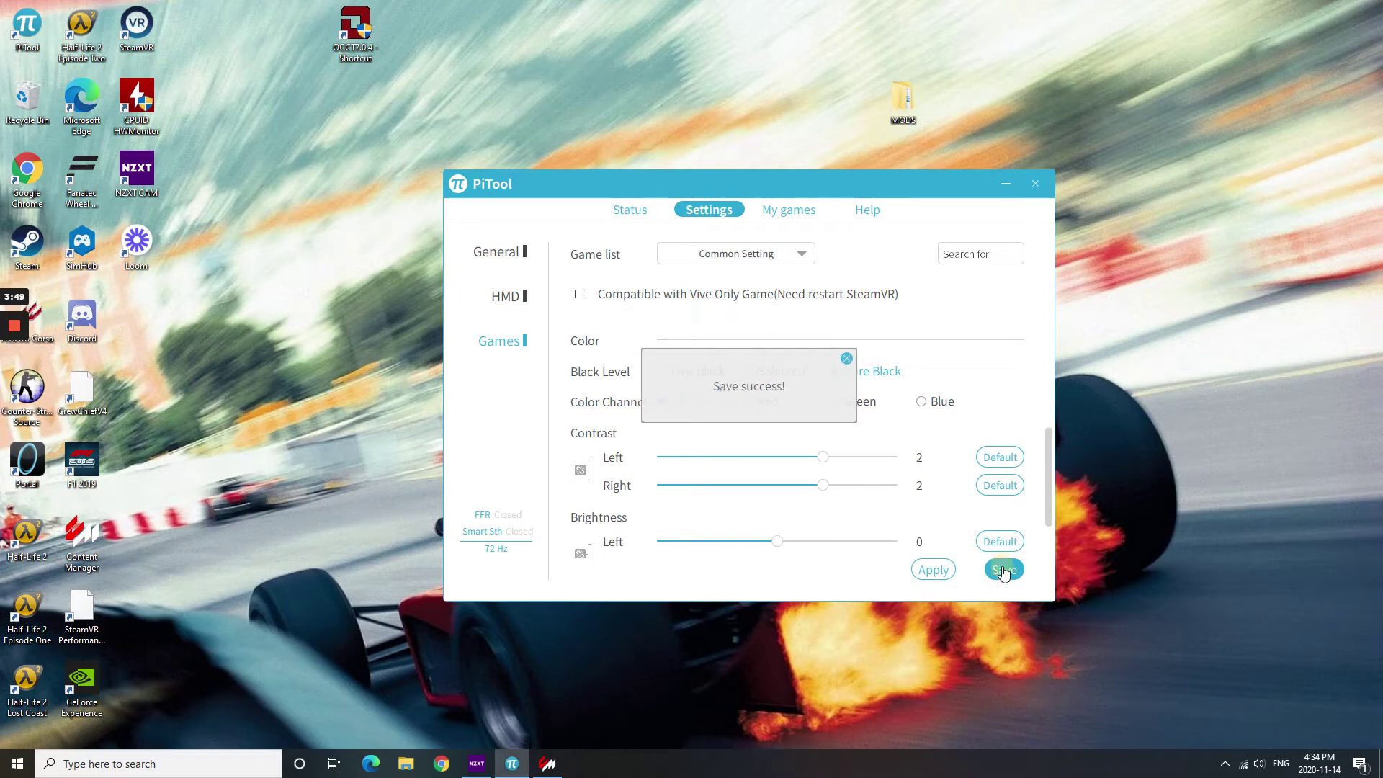
{"action": "left_click", "coordinate": [848, 358]}
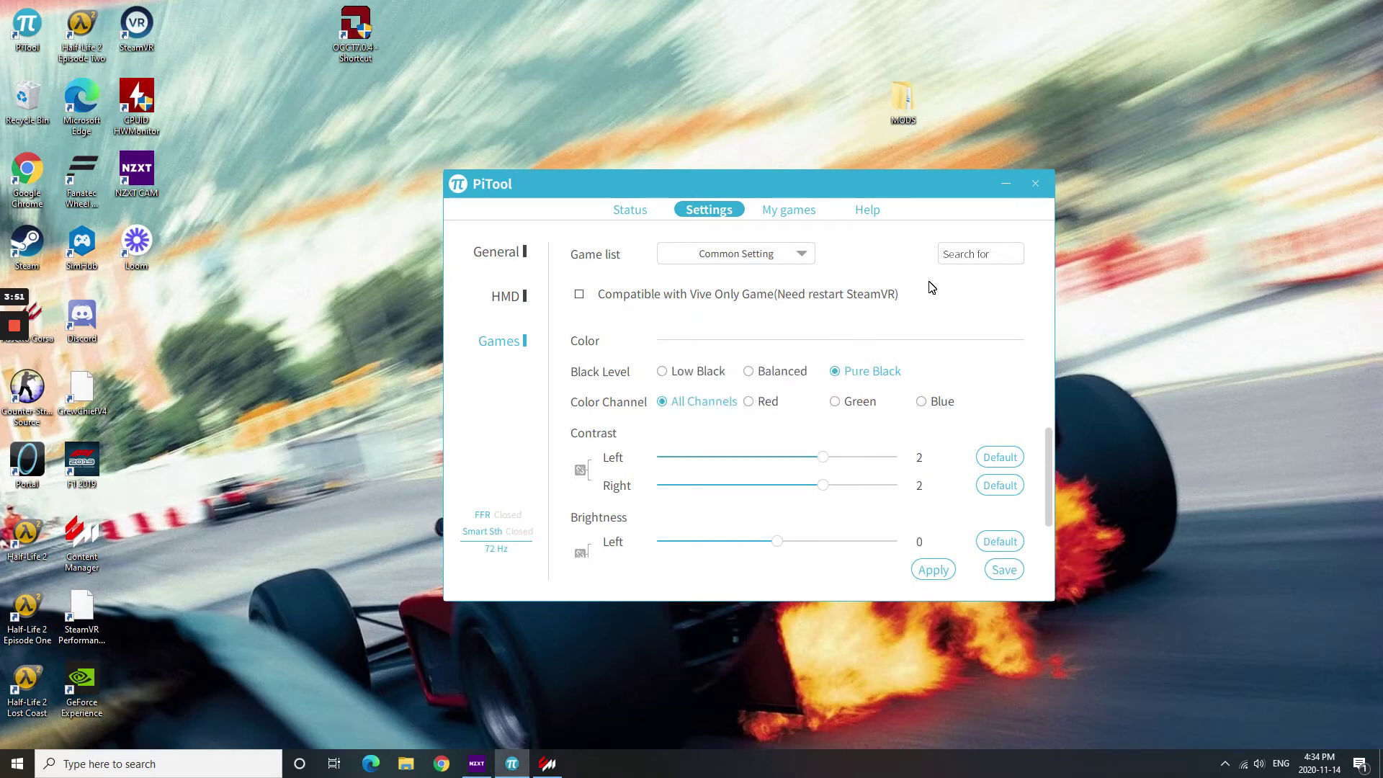
{"action": "left_click", "coordinate": [1037, 186]}
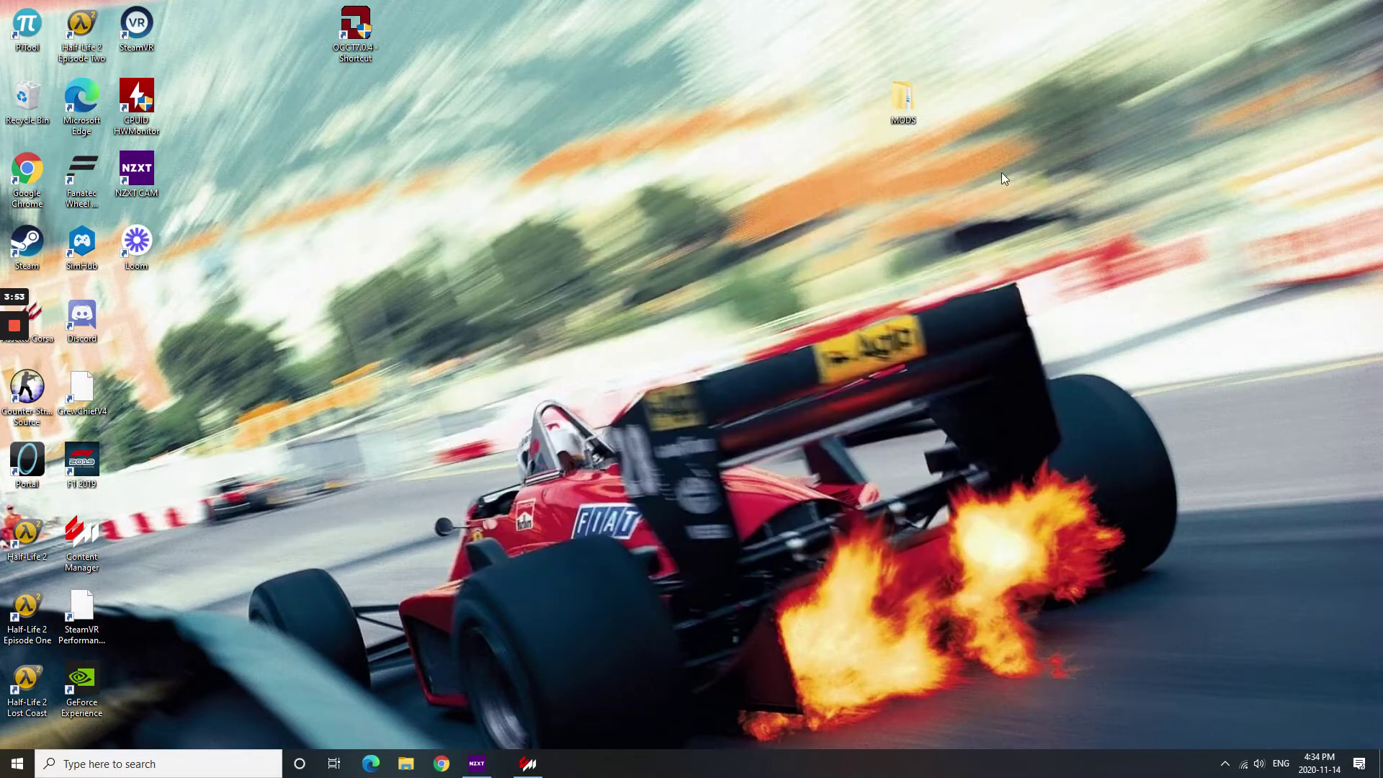
Step: Cancel the SteamVR install prompt, start the Red Bull Ring GP race from Content Manager to launch SteamVR, and exit the race
{"action": "double_click", "coordinate": [127, 16]}
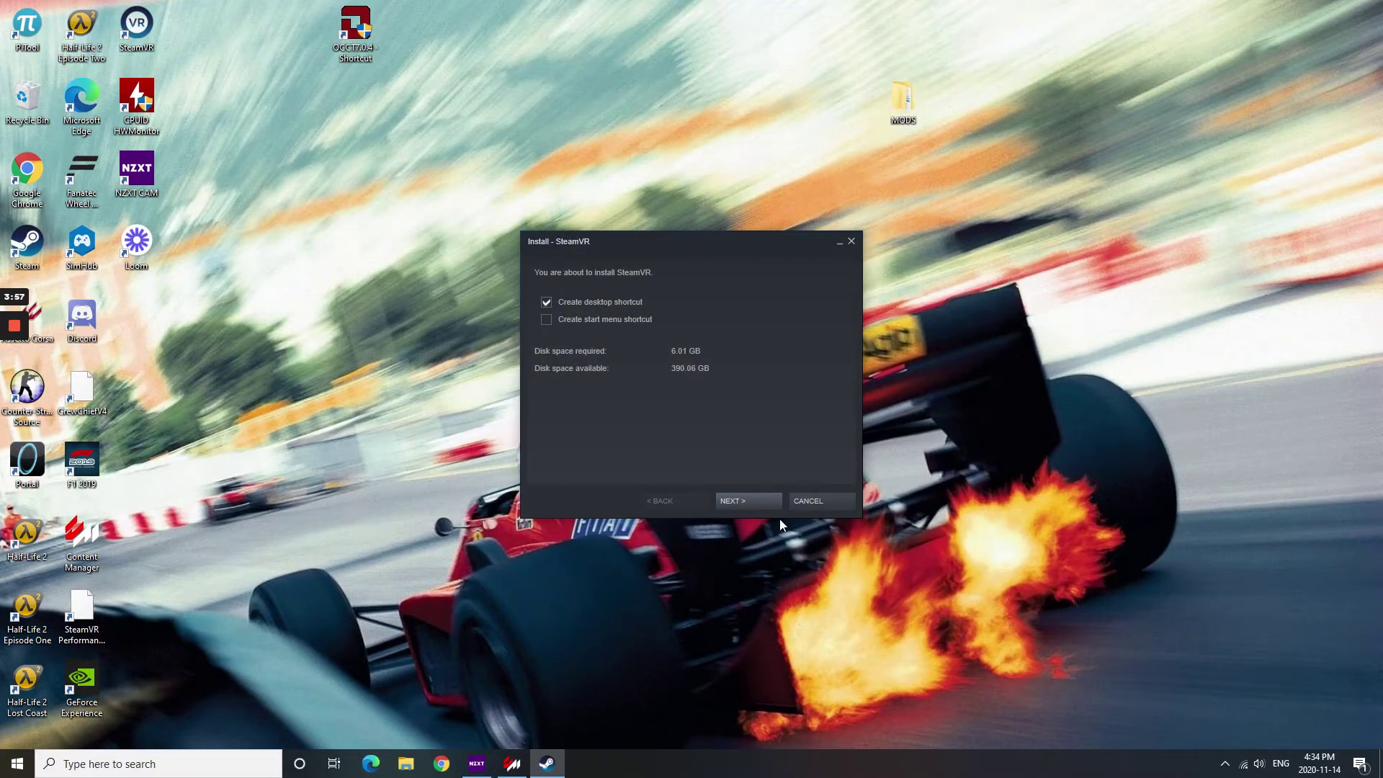
{"action": "left_click", "coordinate": [828, 499]}
{"action": "left_click", "coordinate": [512, 764]}
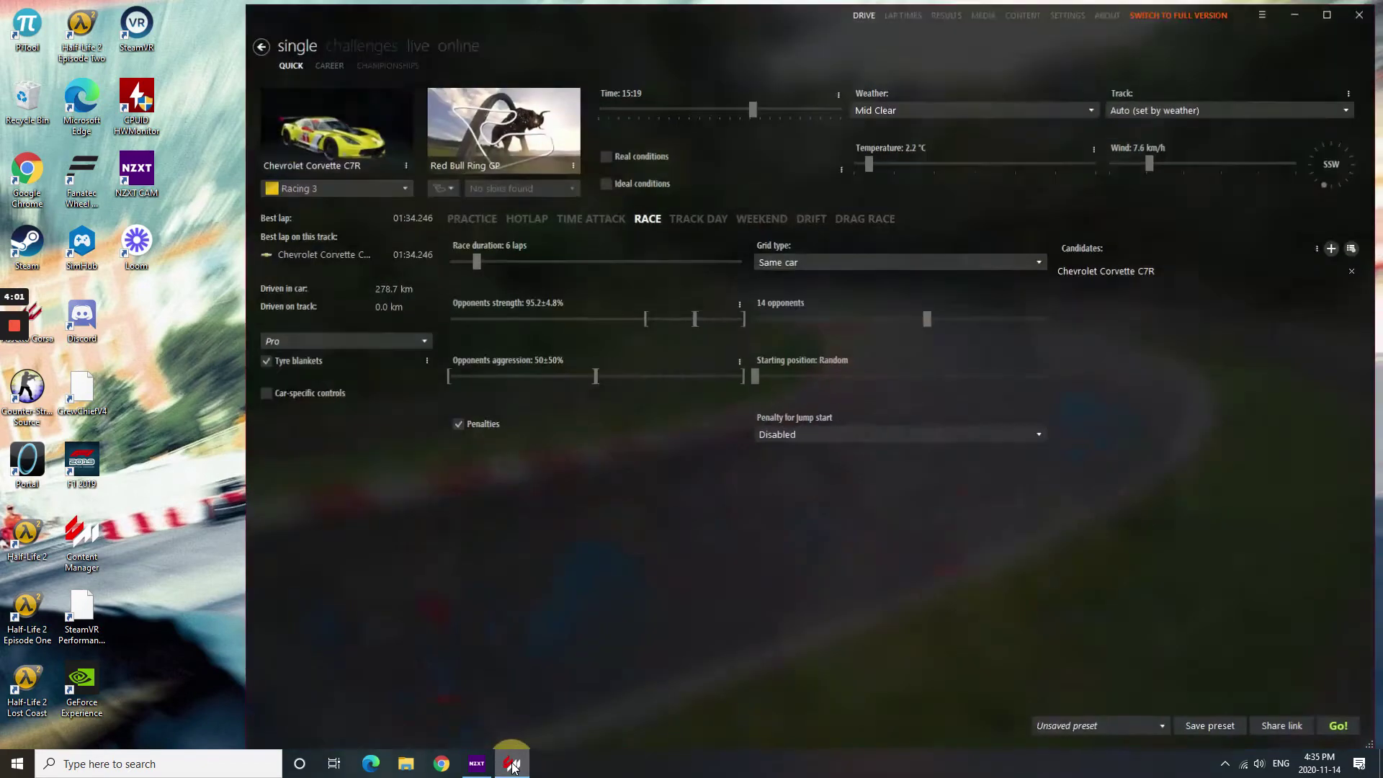
{"action": "left_click", "coordinate": [1338, 723]}
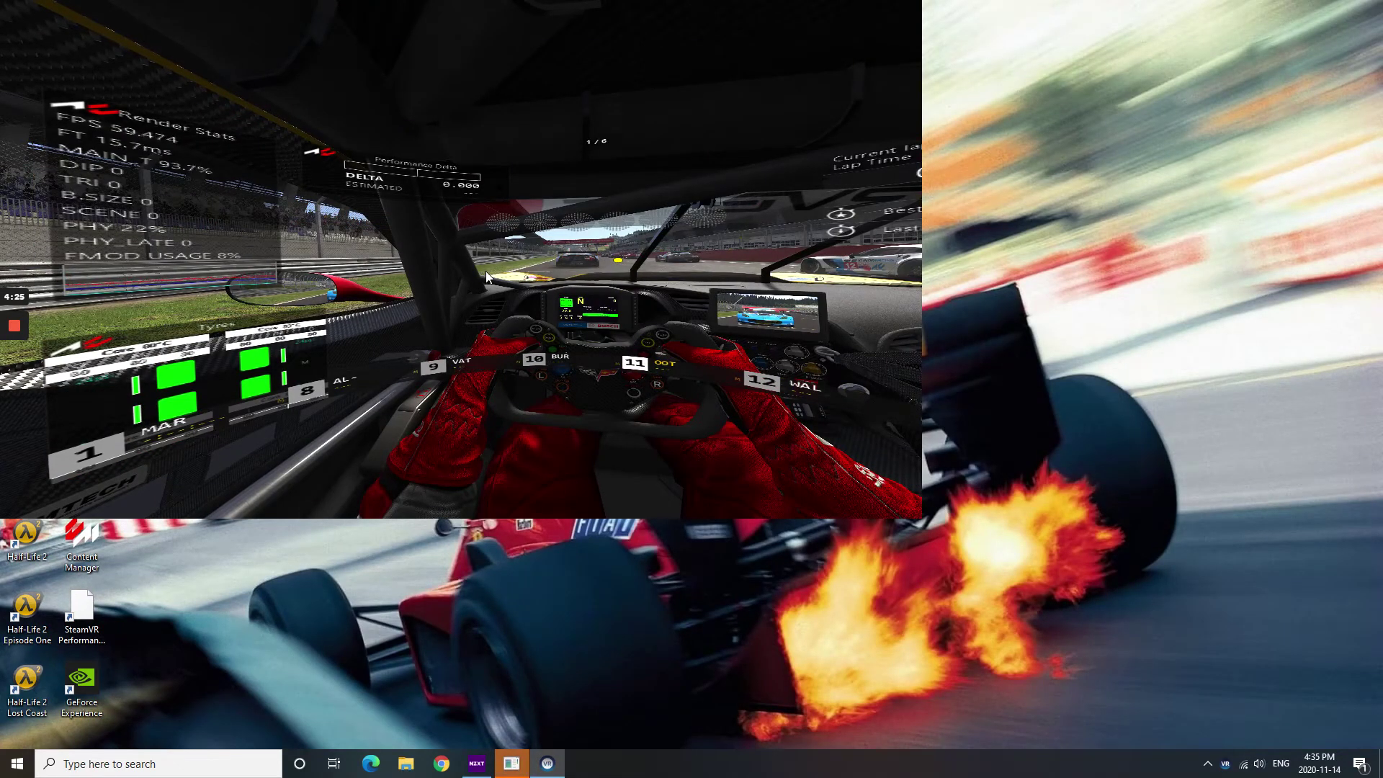
{"action": "key", "text": "Escape"}
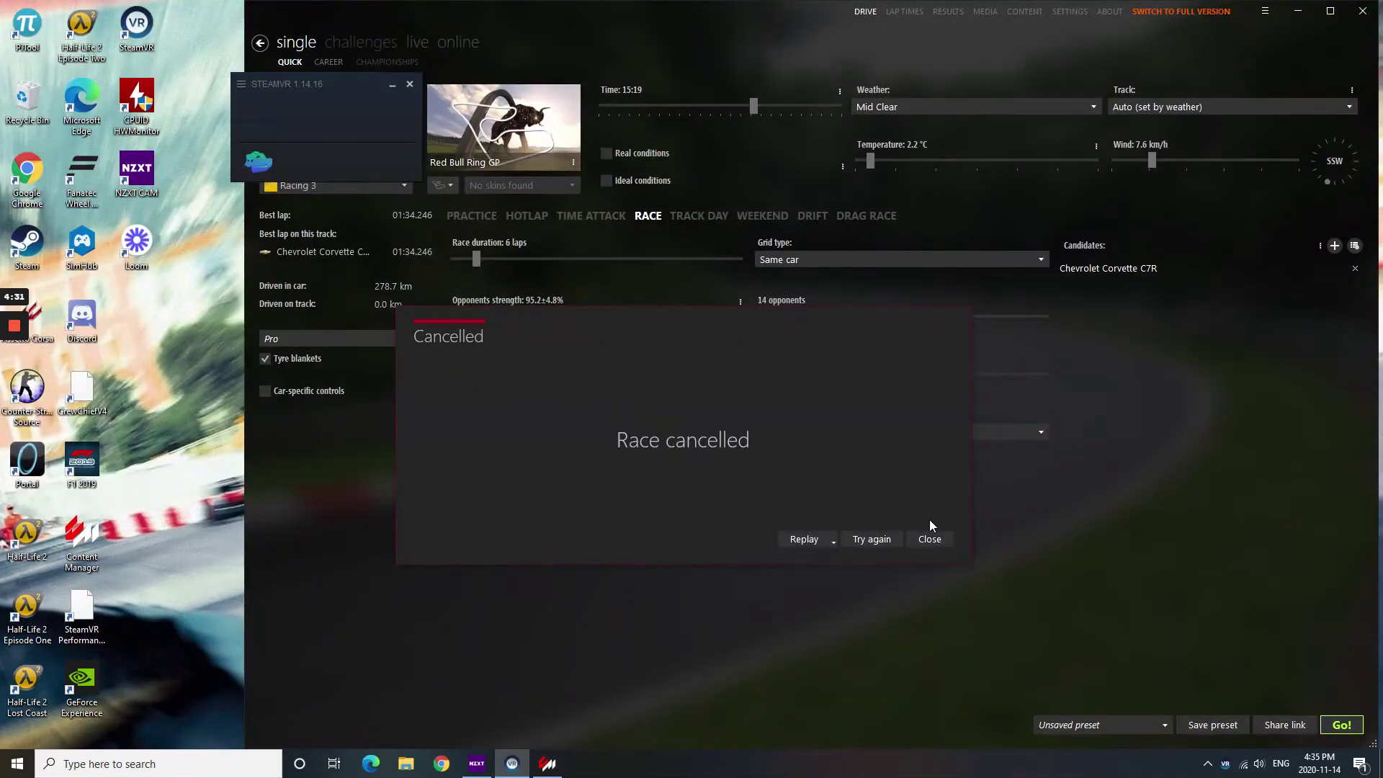
{"action": "left_click", "coordinate": [927, 536]}
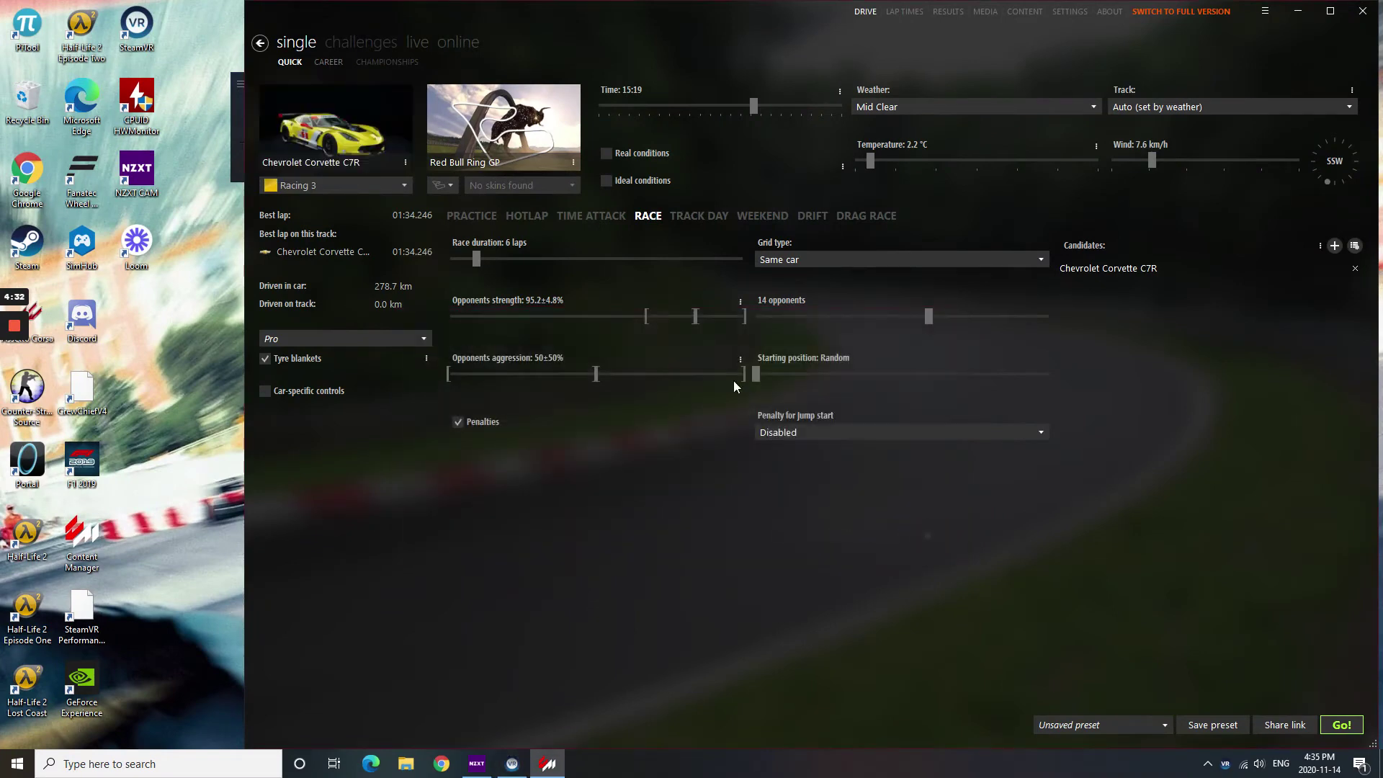
Step: Review SteamVR's general and video settings, including resolution per eye and supersample filtering, and put the SteamVR windows away
{"action": "left_click", "coordinate": [234, 132]}
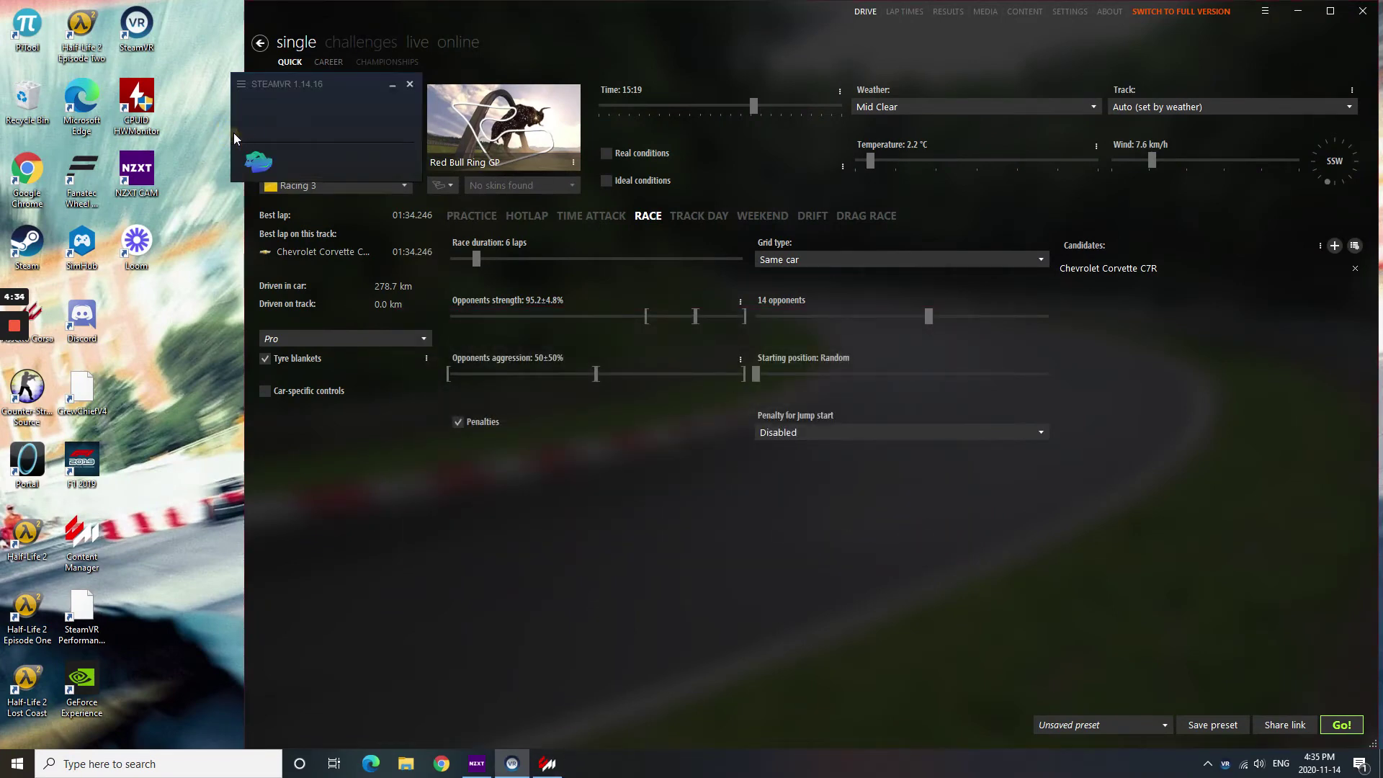
{"action": "left_click", "coordinate": [240, 84]}
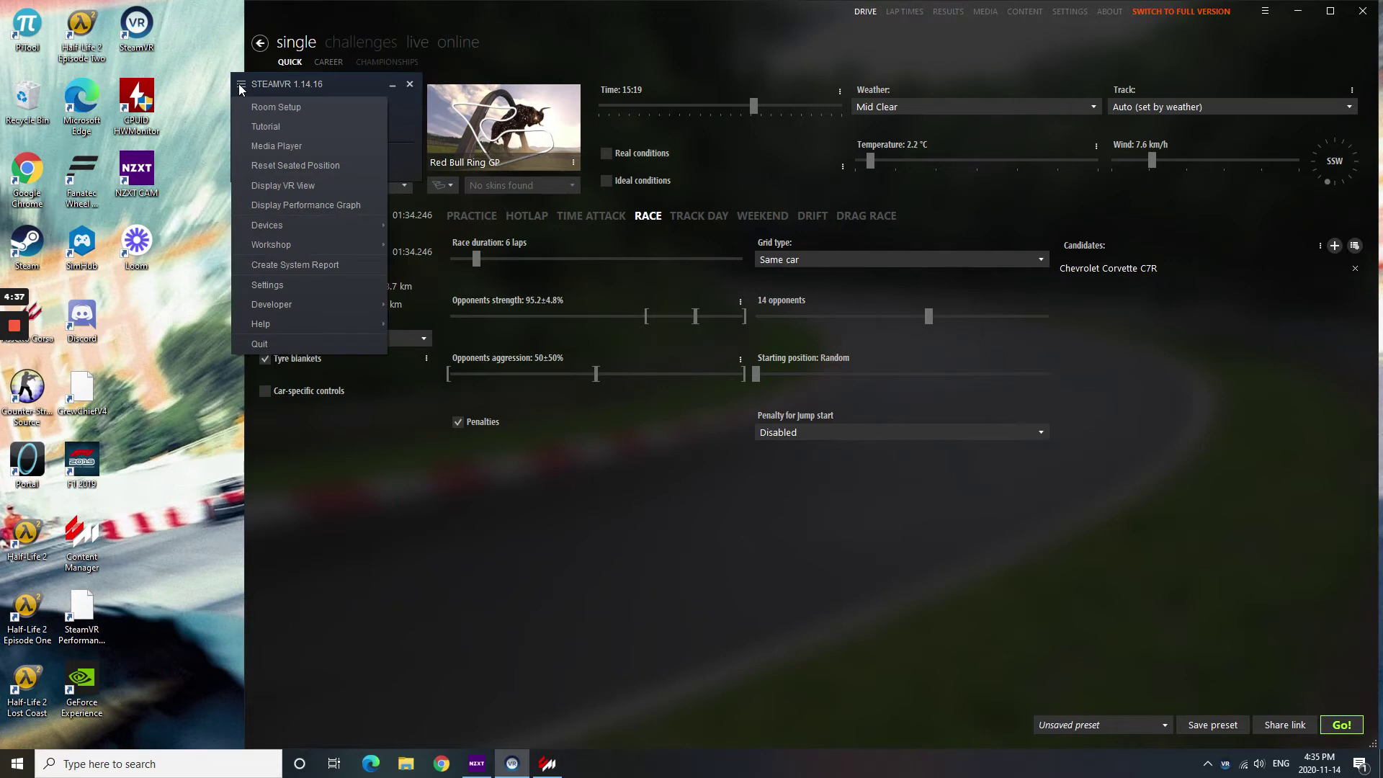
{"action": "left_click", "coordinate": [290, 285]}
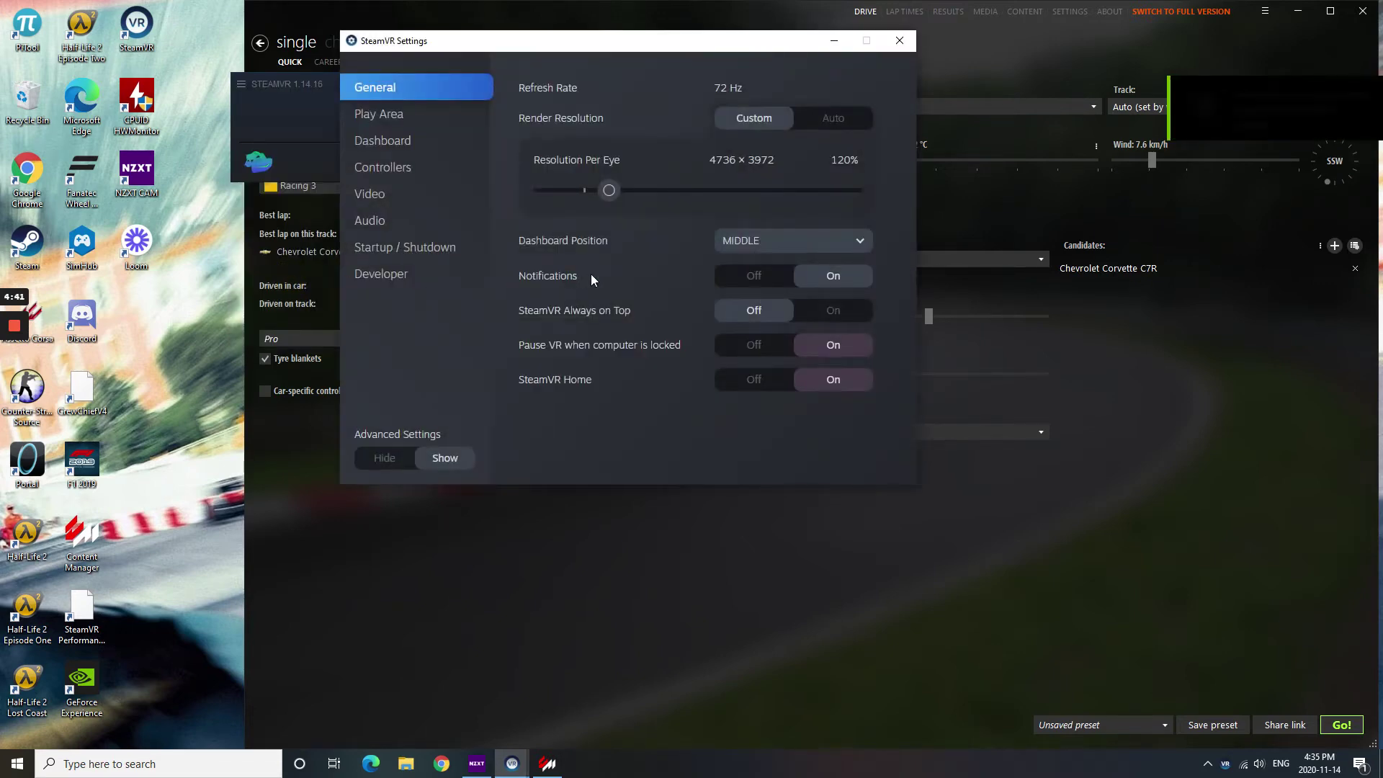
{"action": "left_click", "coordinate": [372, 202]}
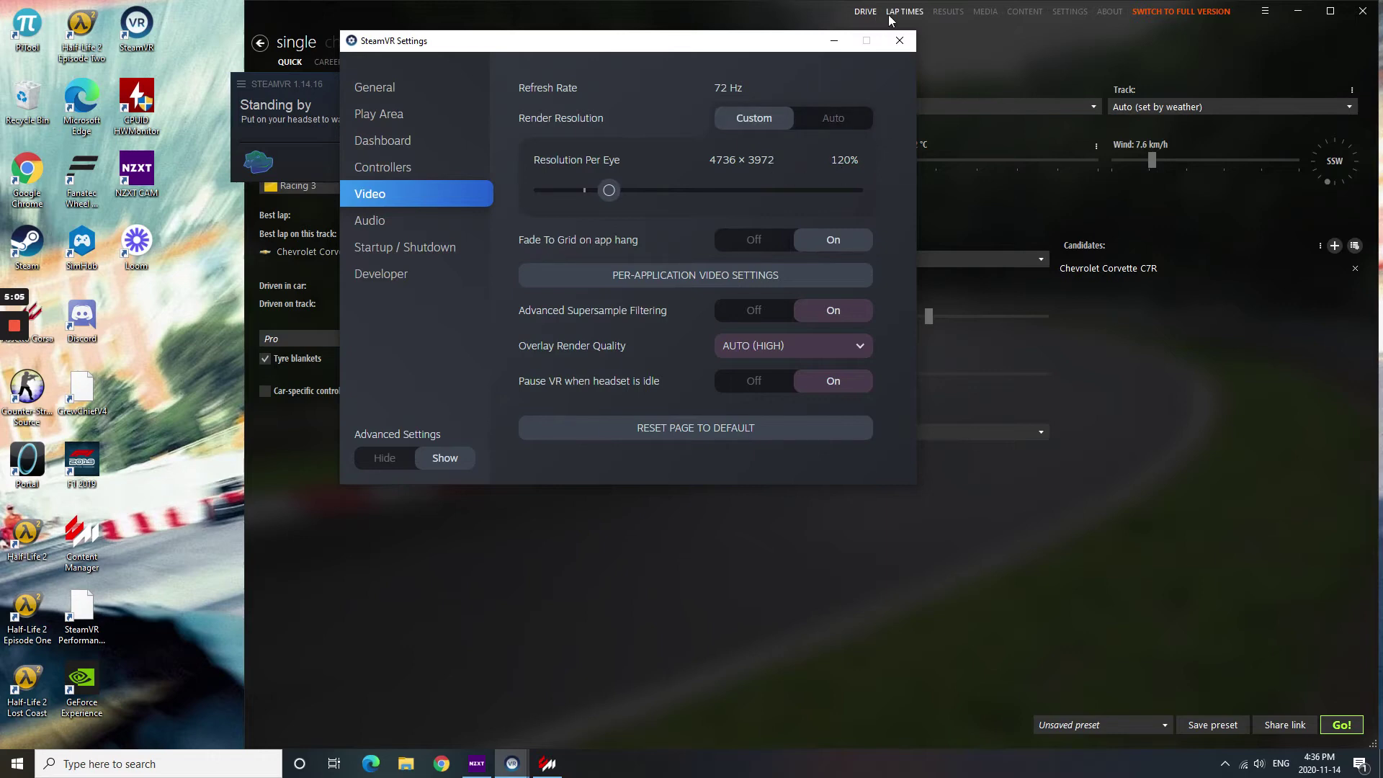
{"action": "left_click", "coordinate": [900, 42]}
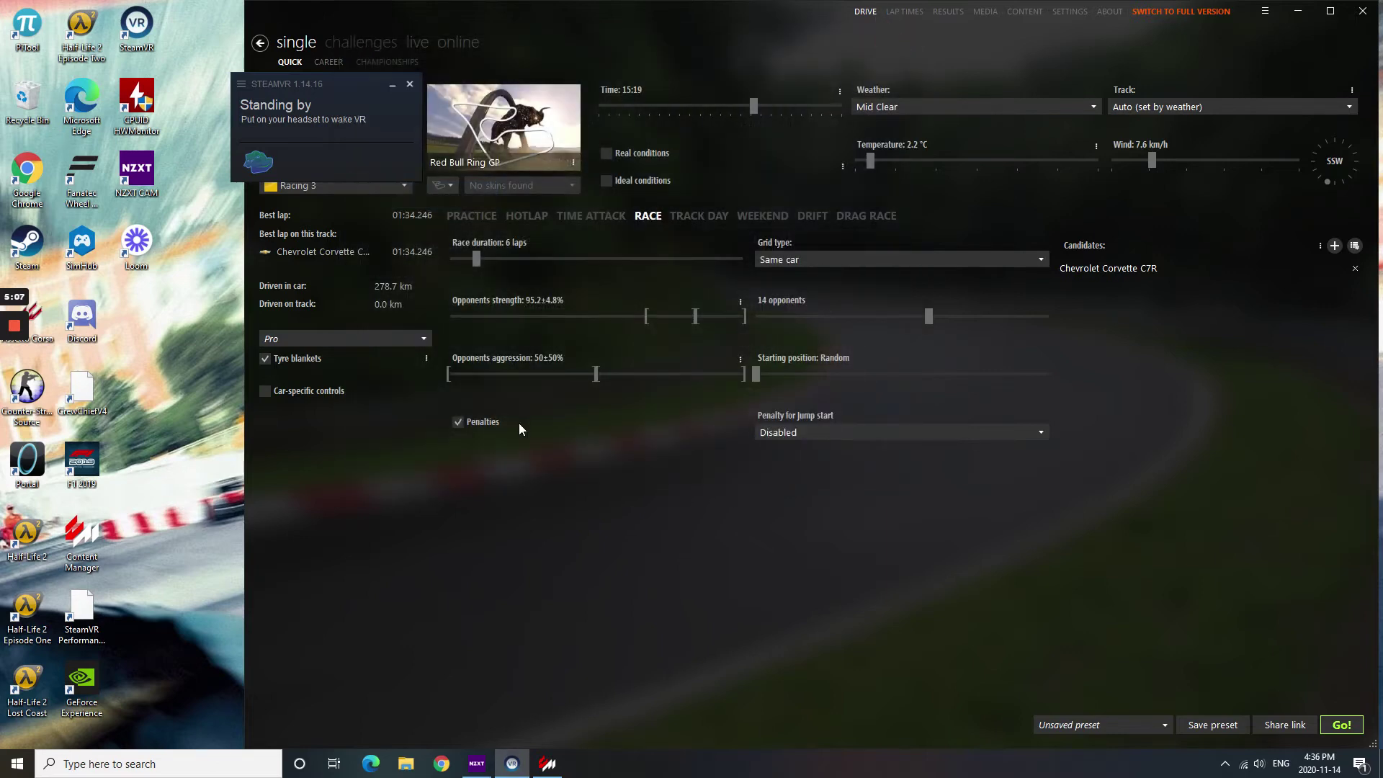
{"action": "left_click", "coordinate": [392, 87]}
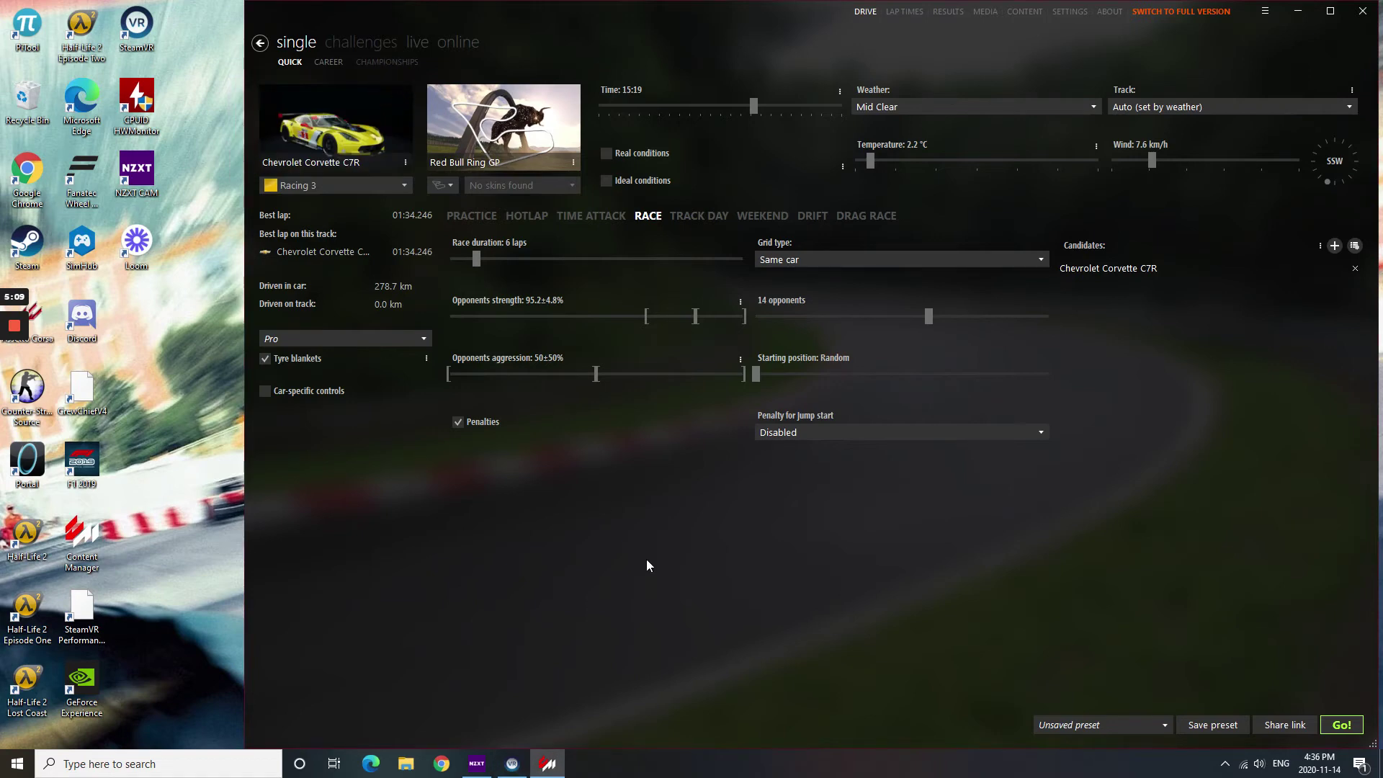
Step: Open the global 3D settings in NVIDIA Control Panel and set the power management mode to Prefer maximum performance
{"action": "left_click", "coordinate": [1225, 765]}
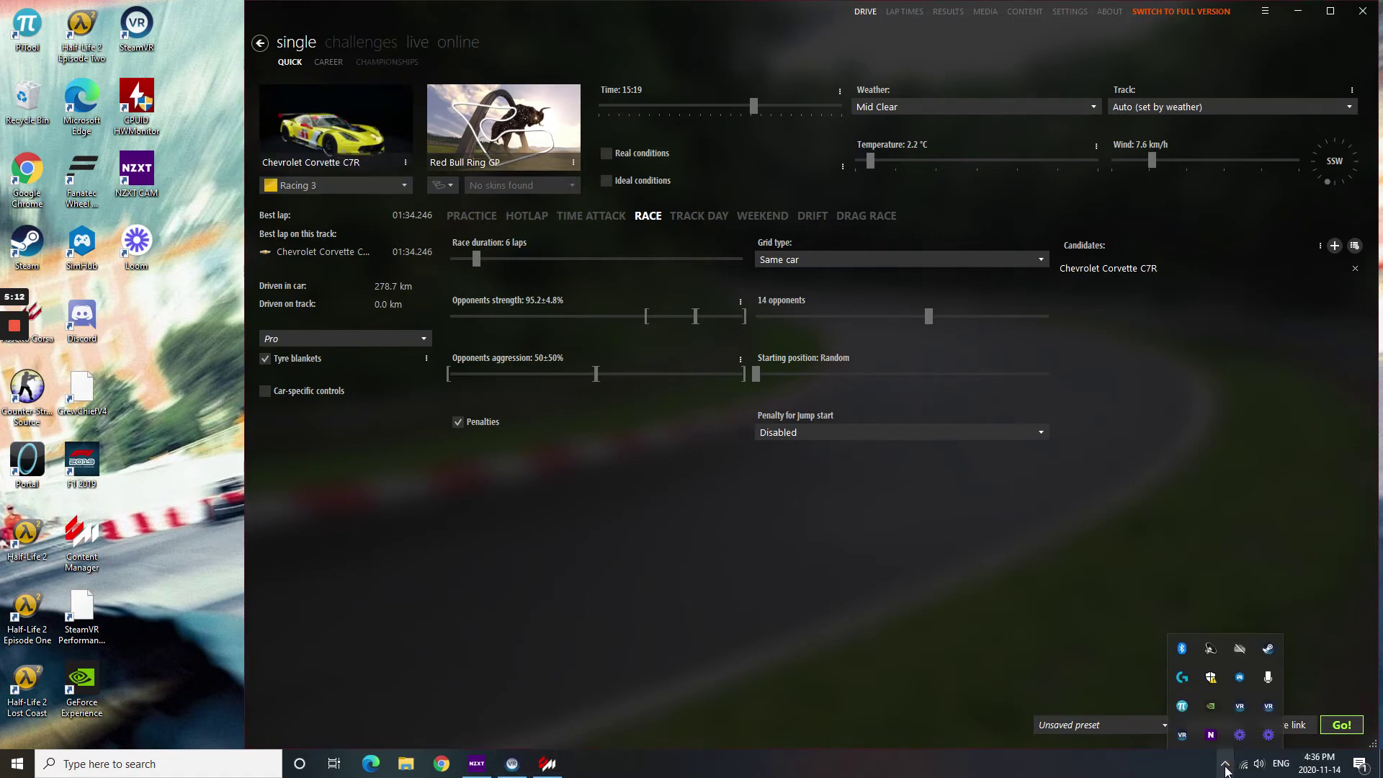
{"action": "left_click", "coordinate": [1211, 706]}
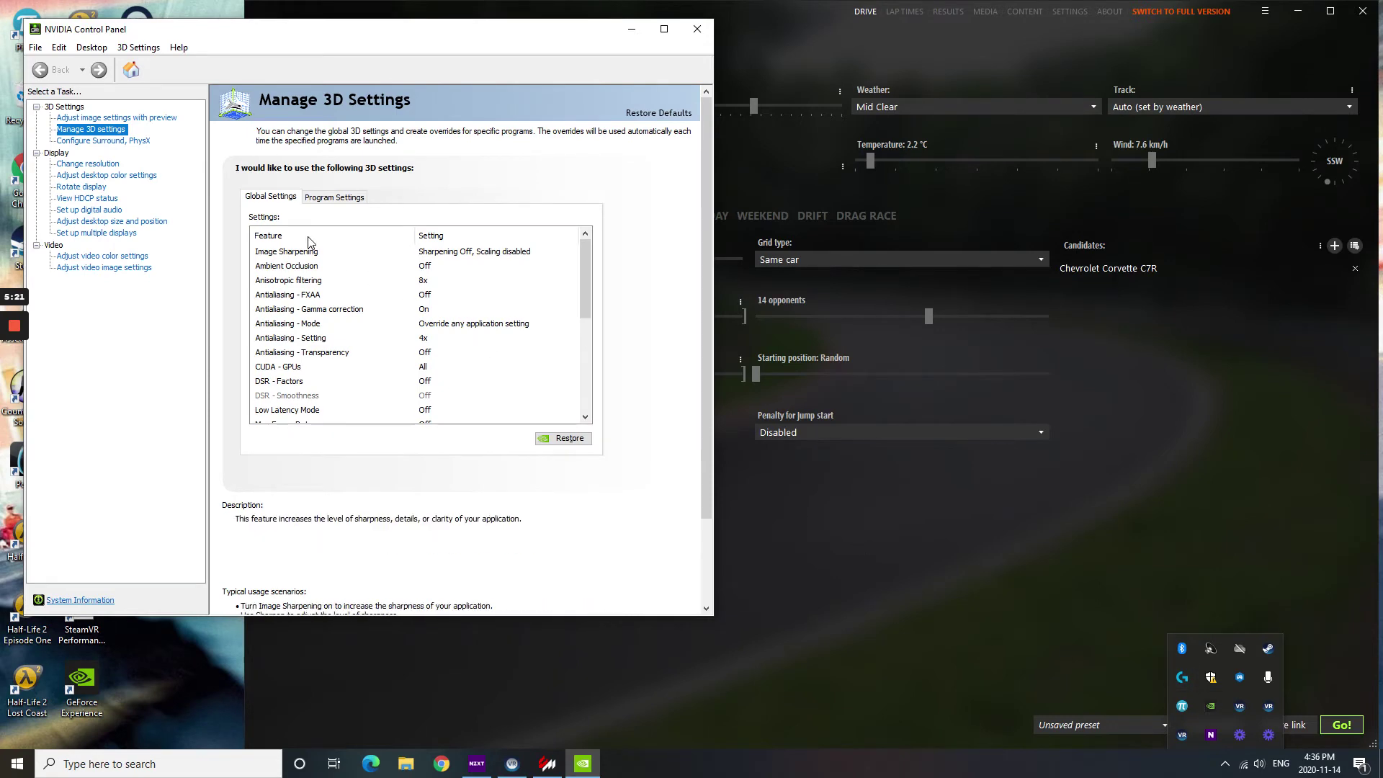
{"action": "left_click", "coordinate": [85, 130]}
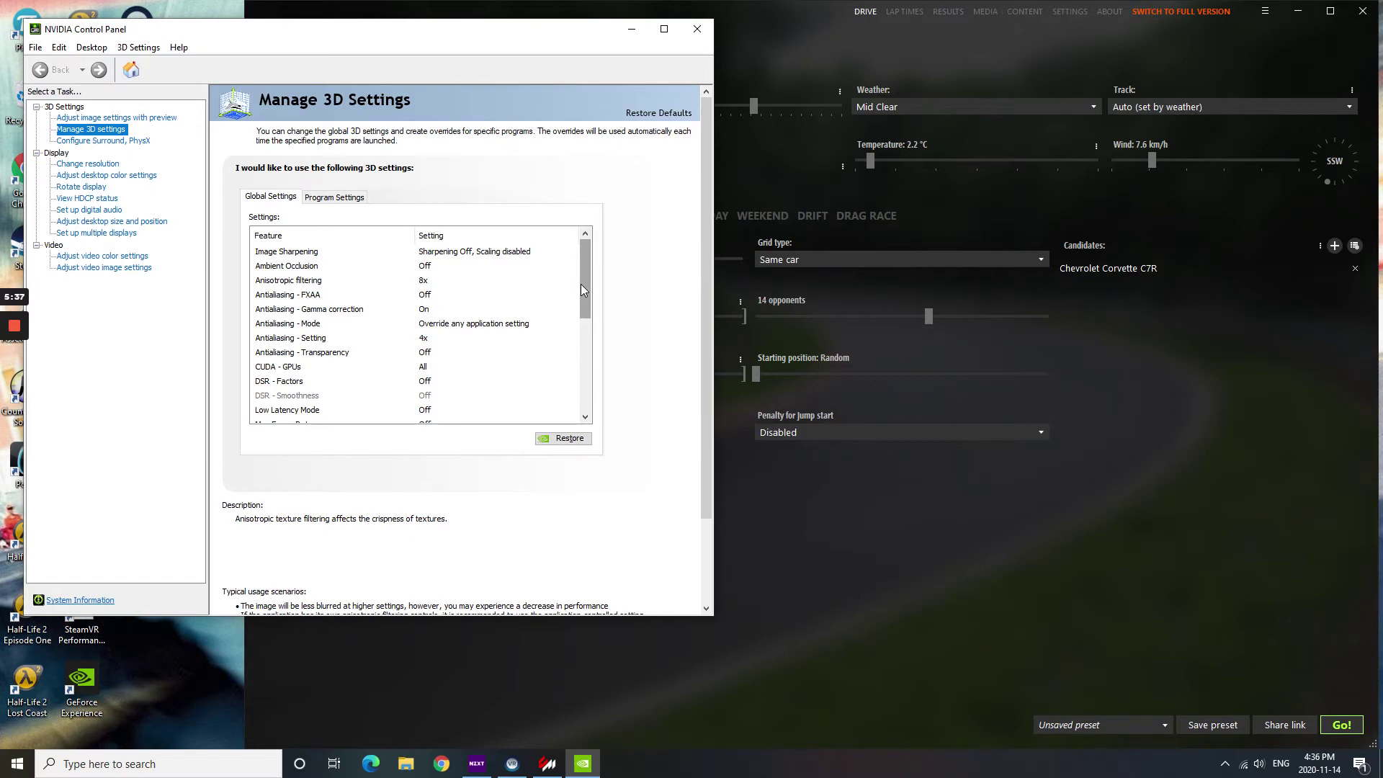
{"action": "left_click_drag", "start_coordinate": [580, 286], "coordinate": [575, 335]}
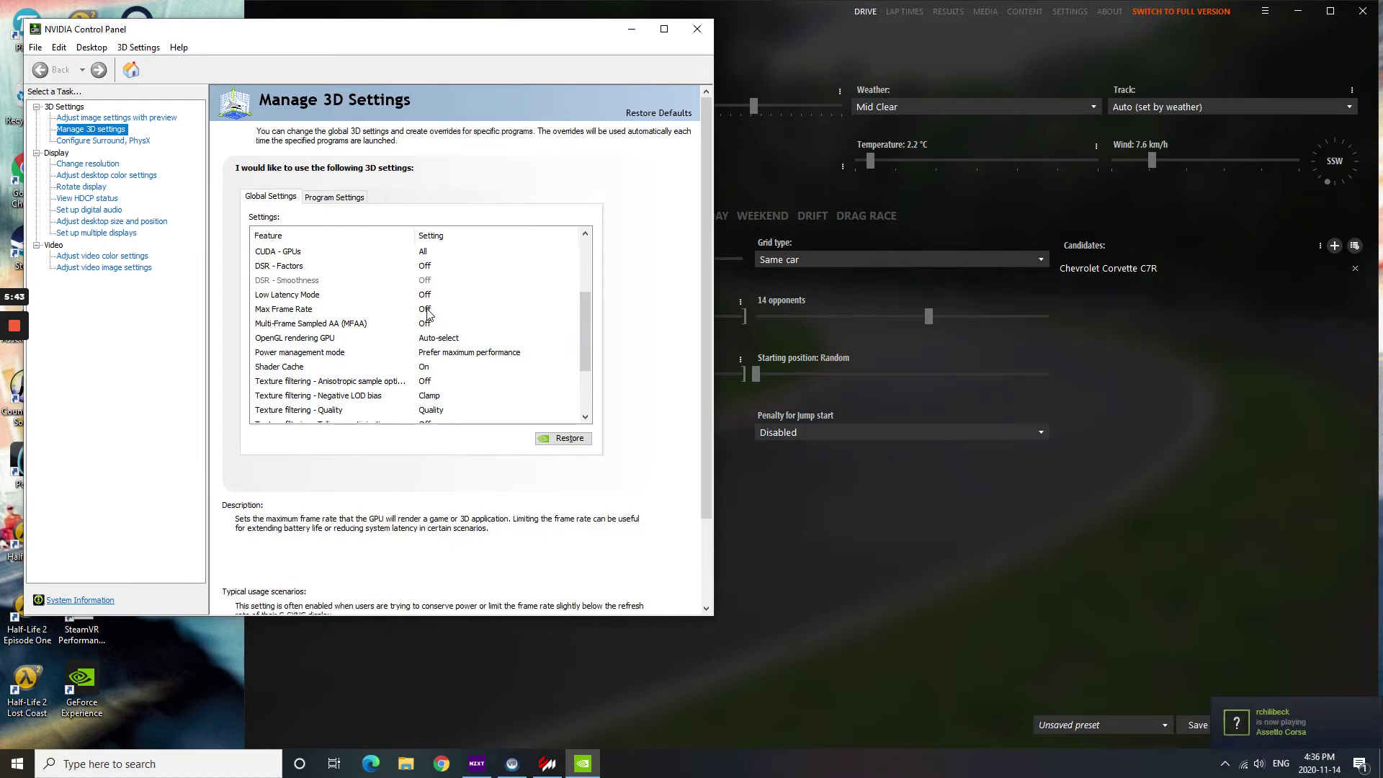
{"action": "left_click", "coordinate": [334, 356]}
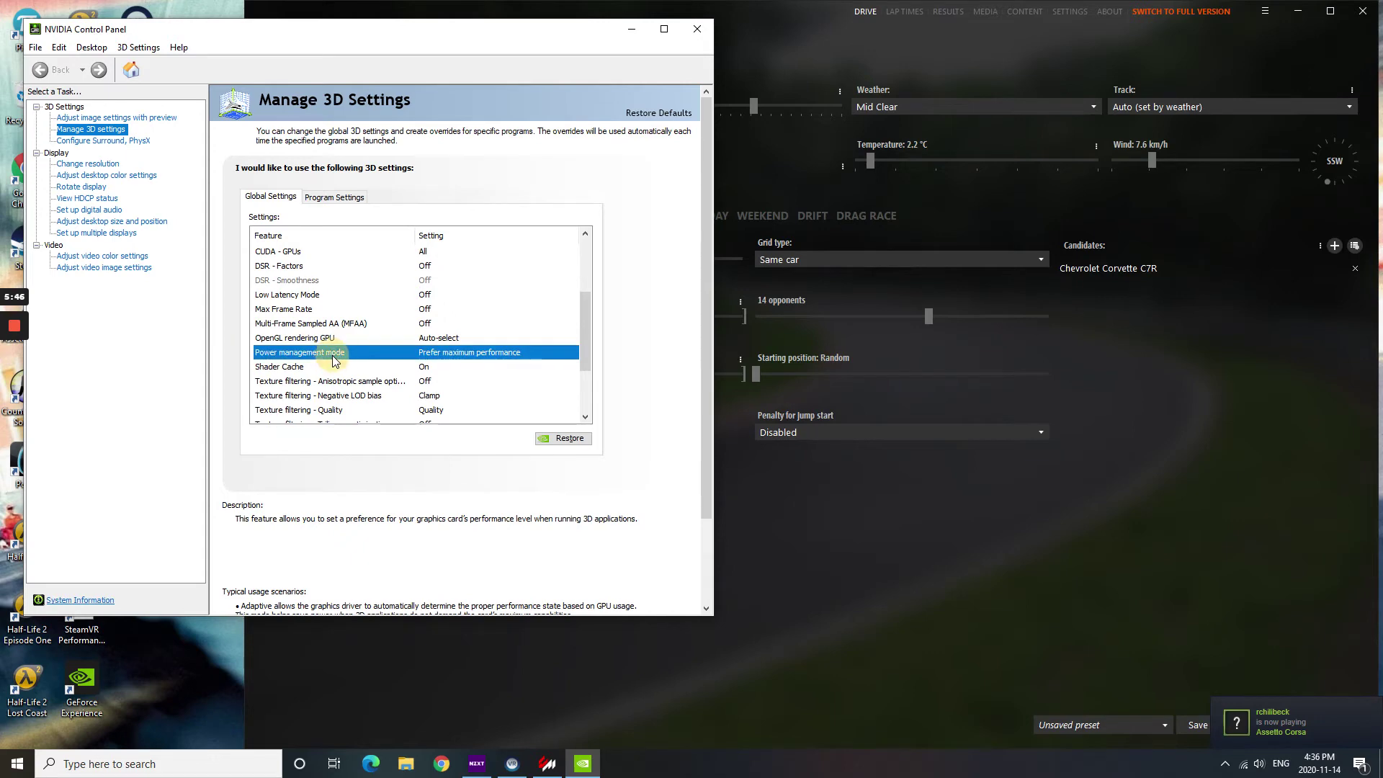
{"action": "left_click", "coordinate": [454, 352]}
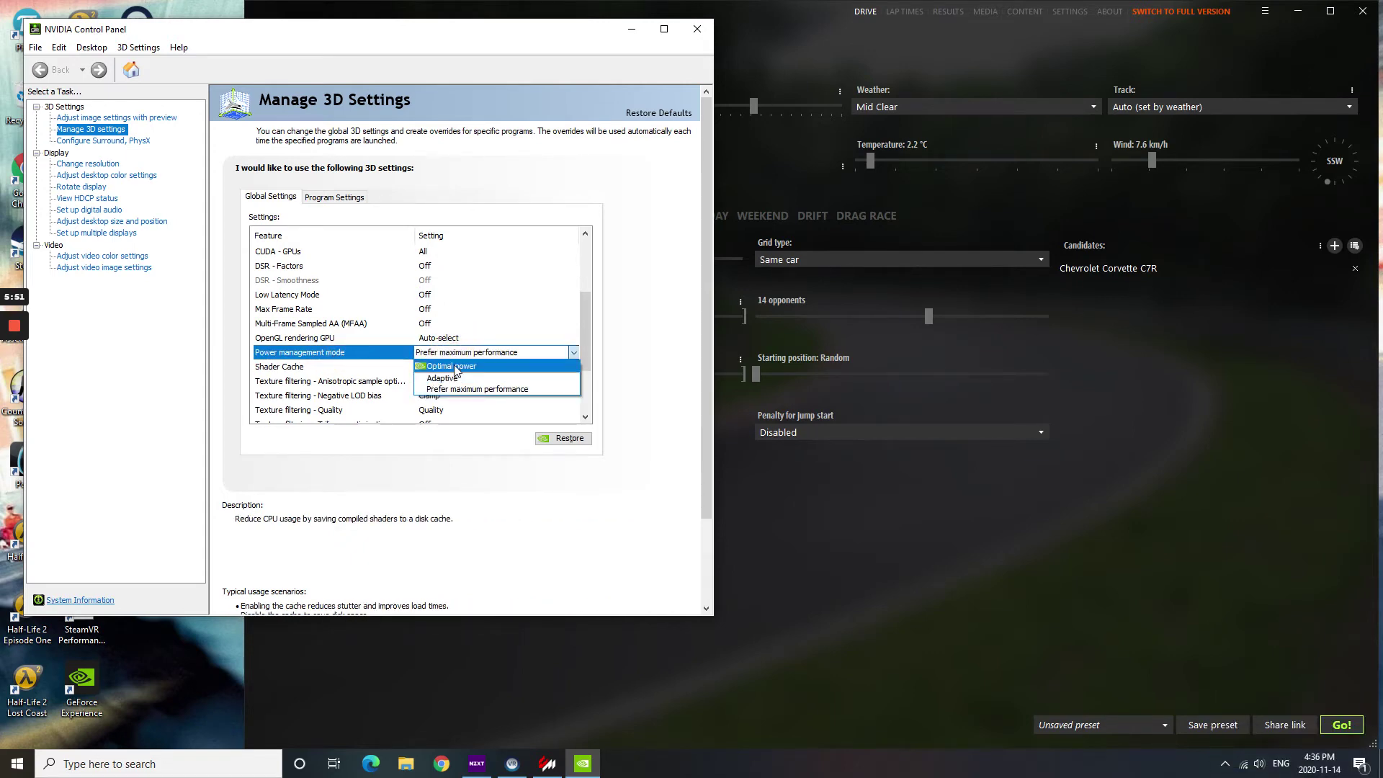
{"action": "left_click", "coordinate": [466, 390]}
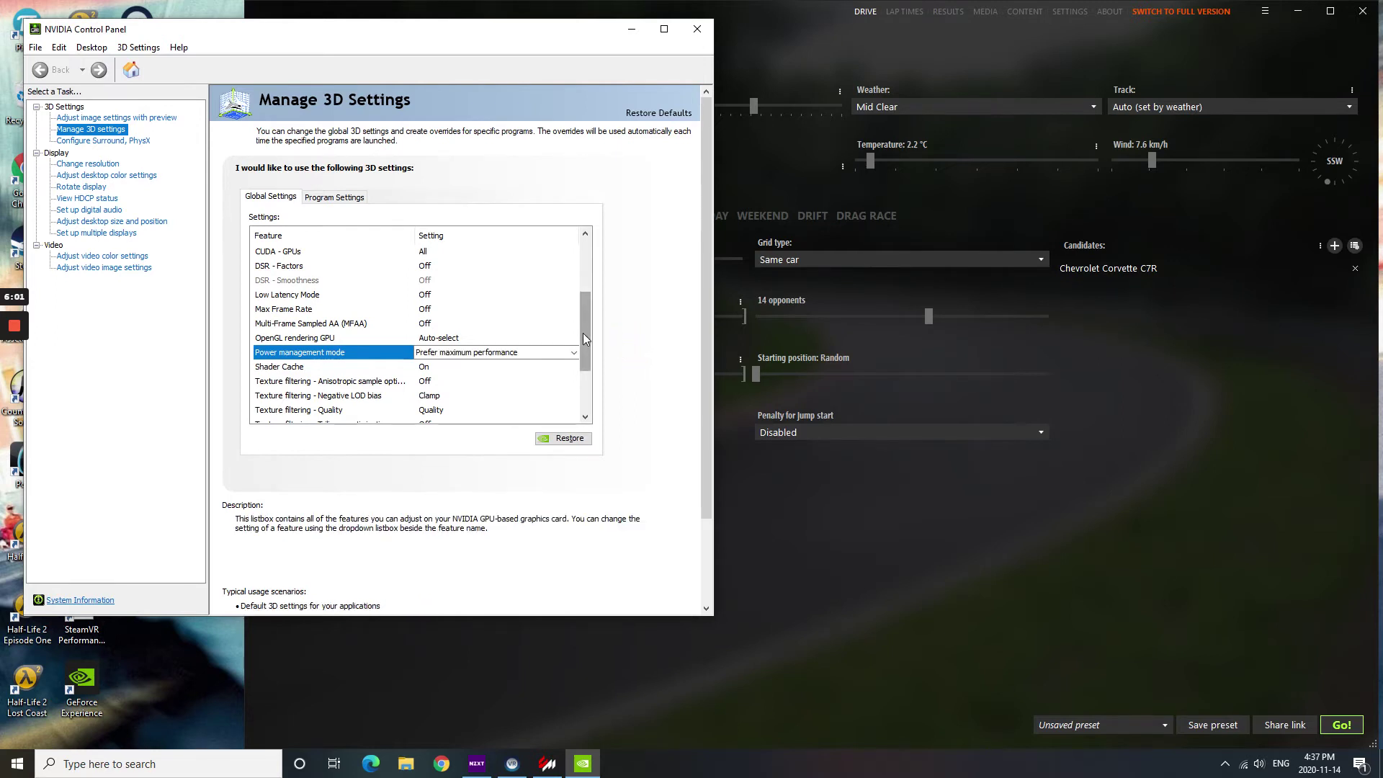
Step: Review the remaining global 3D settings, from texture filtering to the virtual reality options, and close the NVIDIA Control Panel
{"action": "left_click_drag", "start_coordinate": [581, 332], "coordinate": [581, 374]}
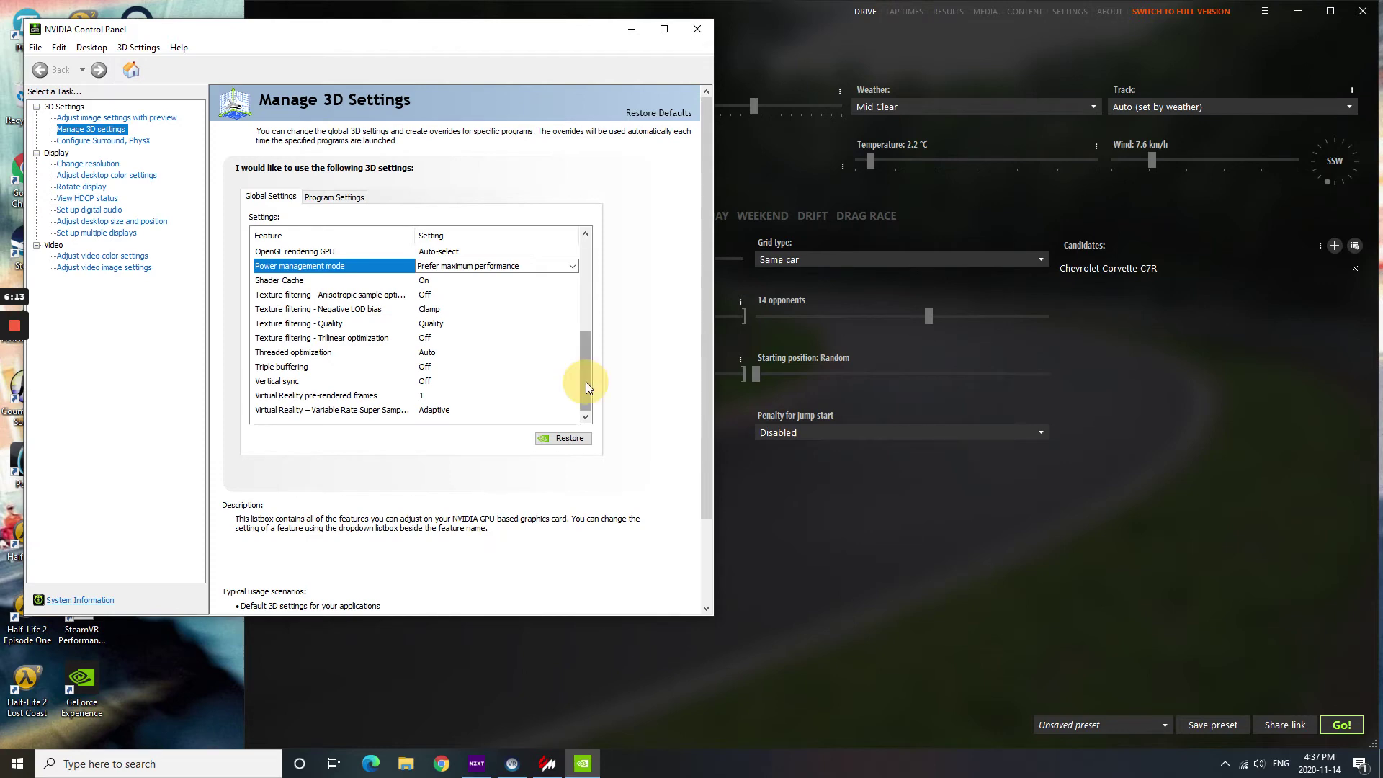
{"action": "mouse_move", "coordinate": [585, 382]}
{"action": "left_mouse_down"}
{"action": "mouse_move", "coordinate": [586, 334]}
{"action": "mouse_move", "coordinate": [585, 365]}
{"action": "left_mouse_up"}
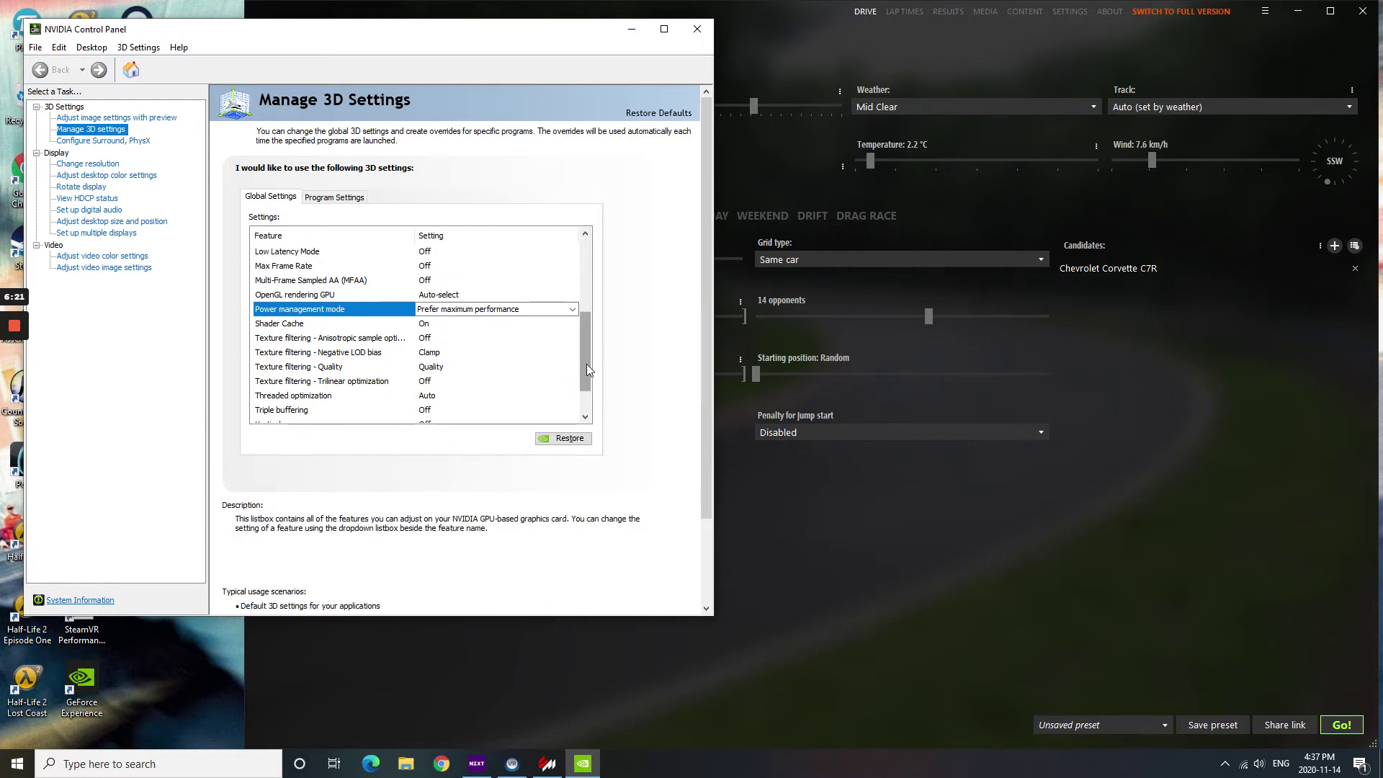
{"action": "left_click_drag", "start_coordinate": [586, 364], "coordinate": [583, 399]}
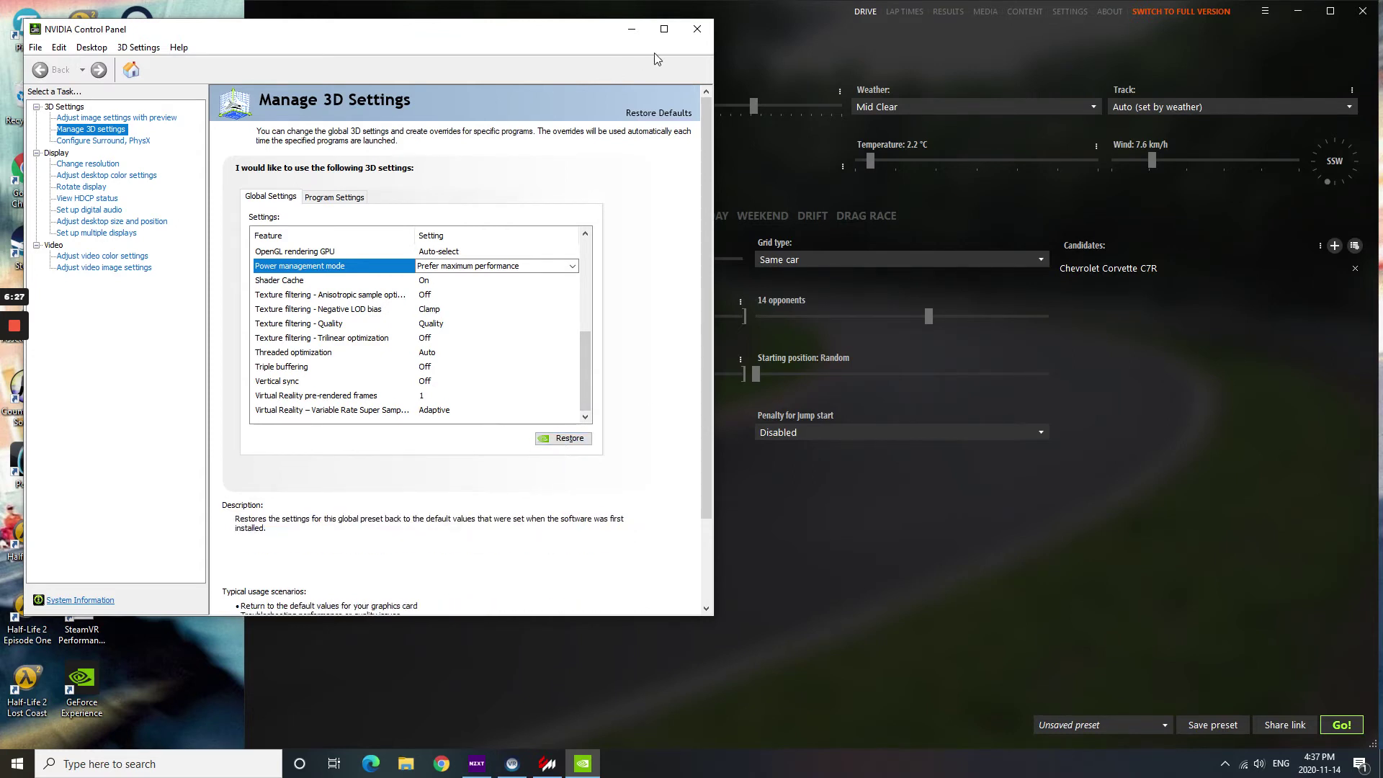
{"action": "left_click", "coordinate": [690, 30]}
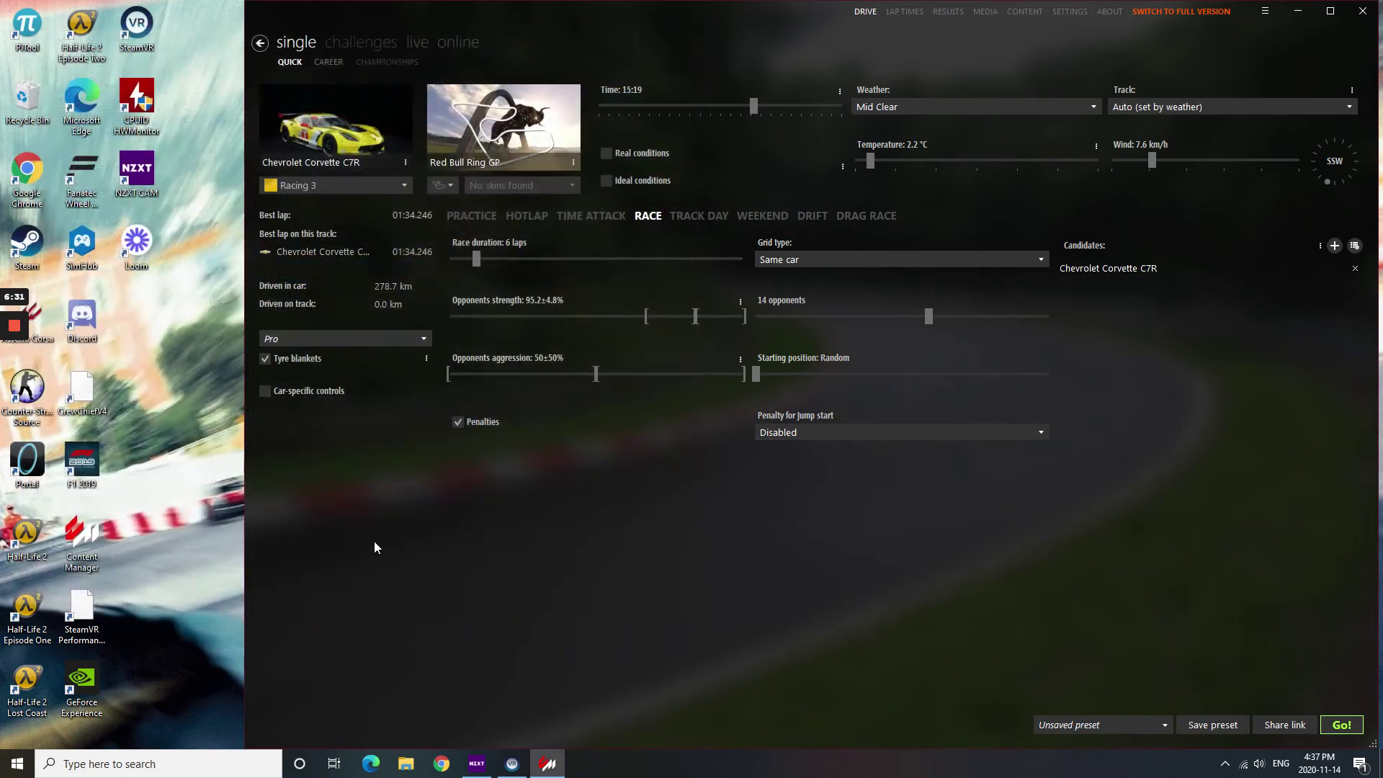
Step: Search Windows for "game mode", check the Game Mode state in its settings page, and close the Settings window
{"action": "left_click", "coordinate": [137, 762]}
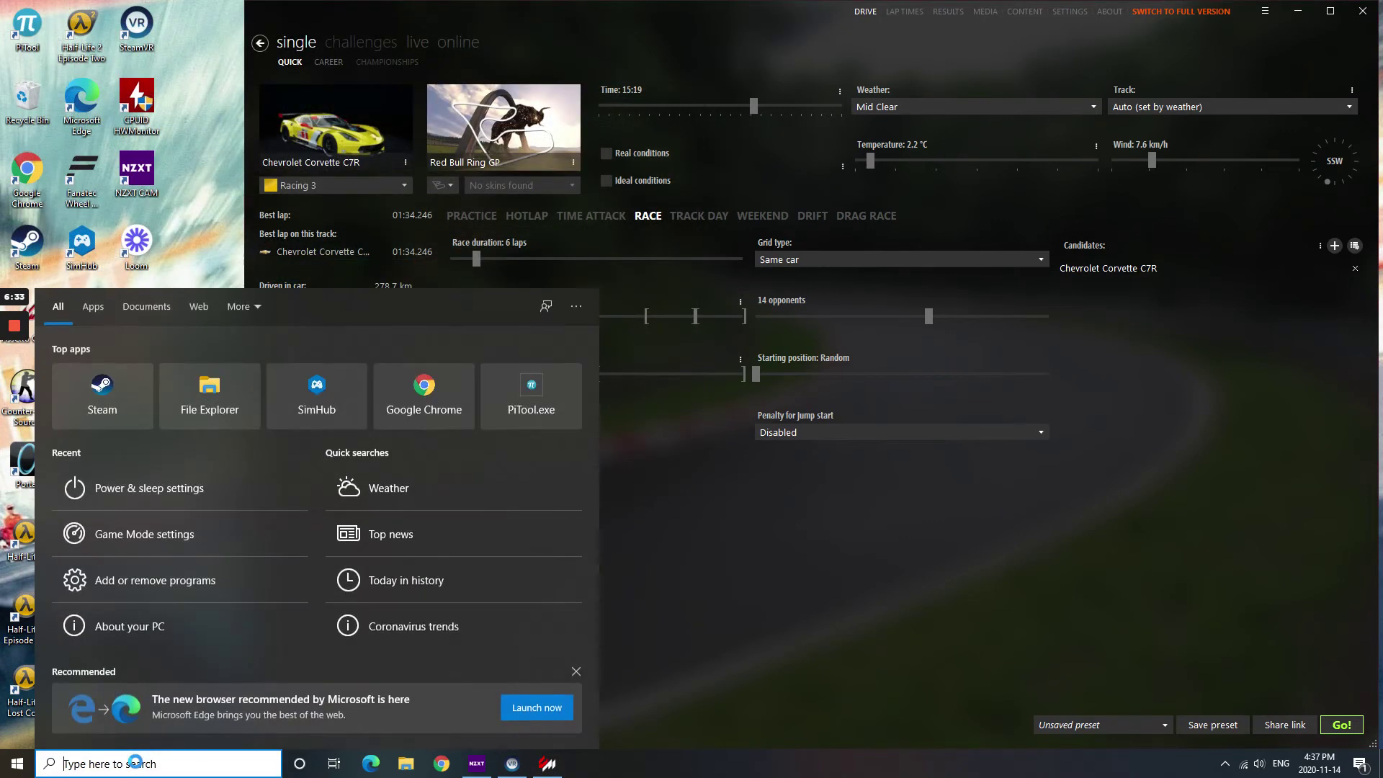
{"action": "type", "text": "game"}
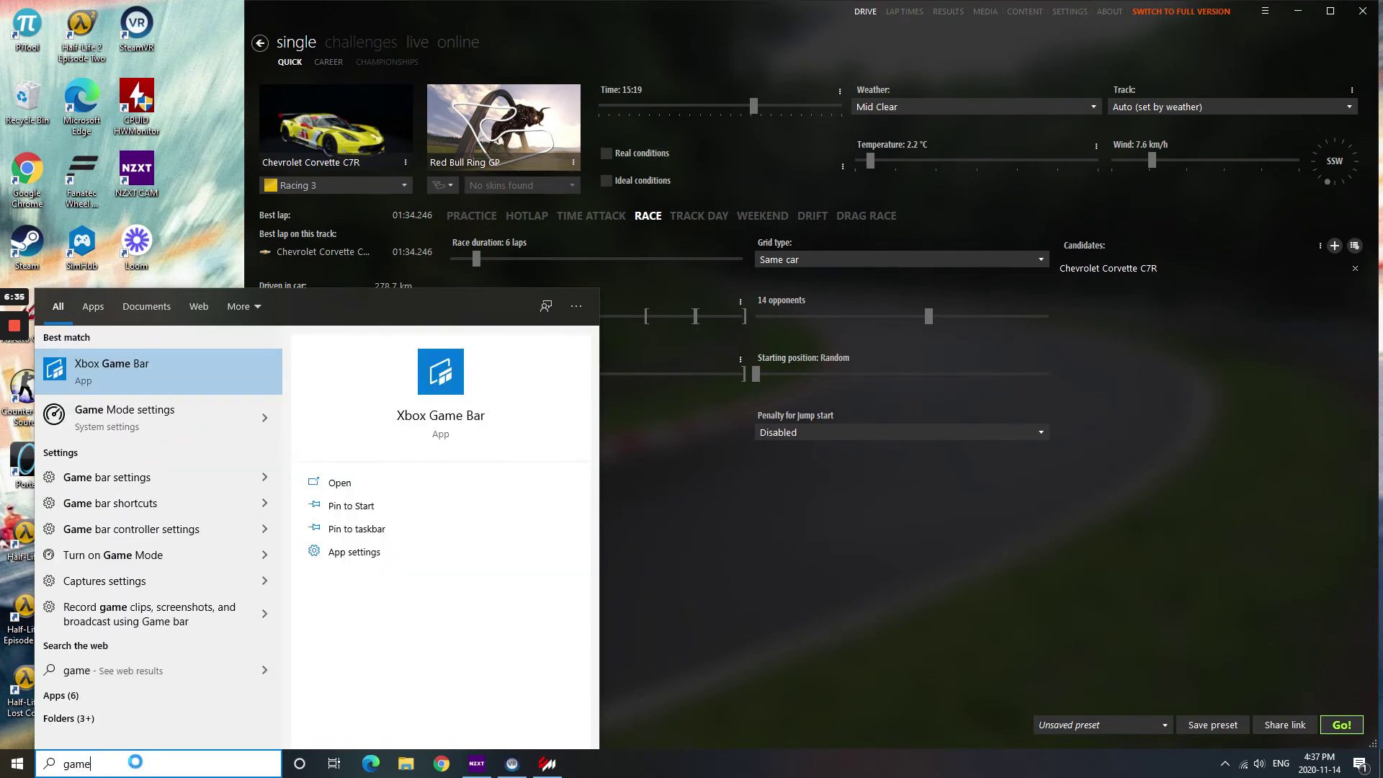
{"action": "type", "text": " made"}
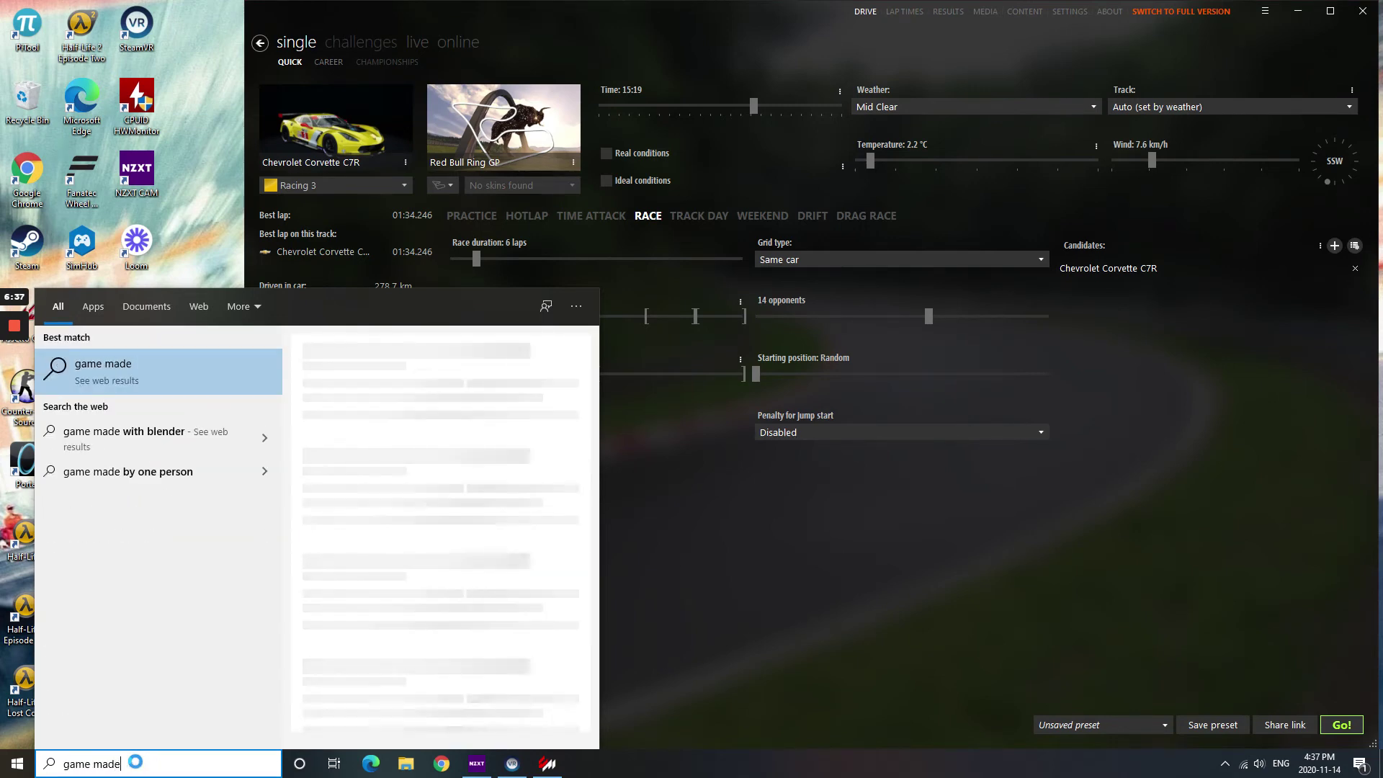
{"action": "key", "text": "BackSpace"}
{"action": "key", "text": "BackSpace"}
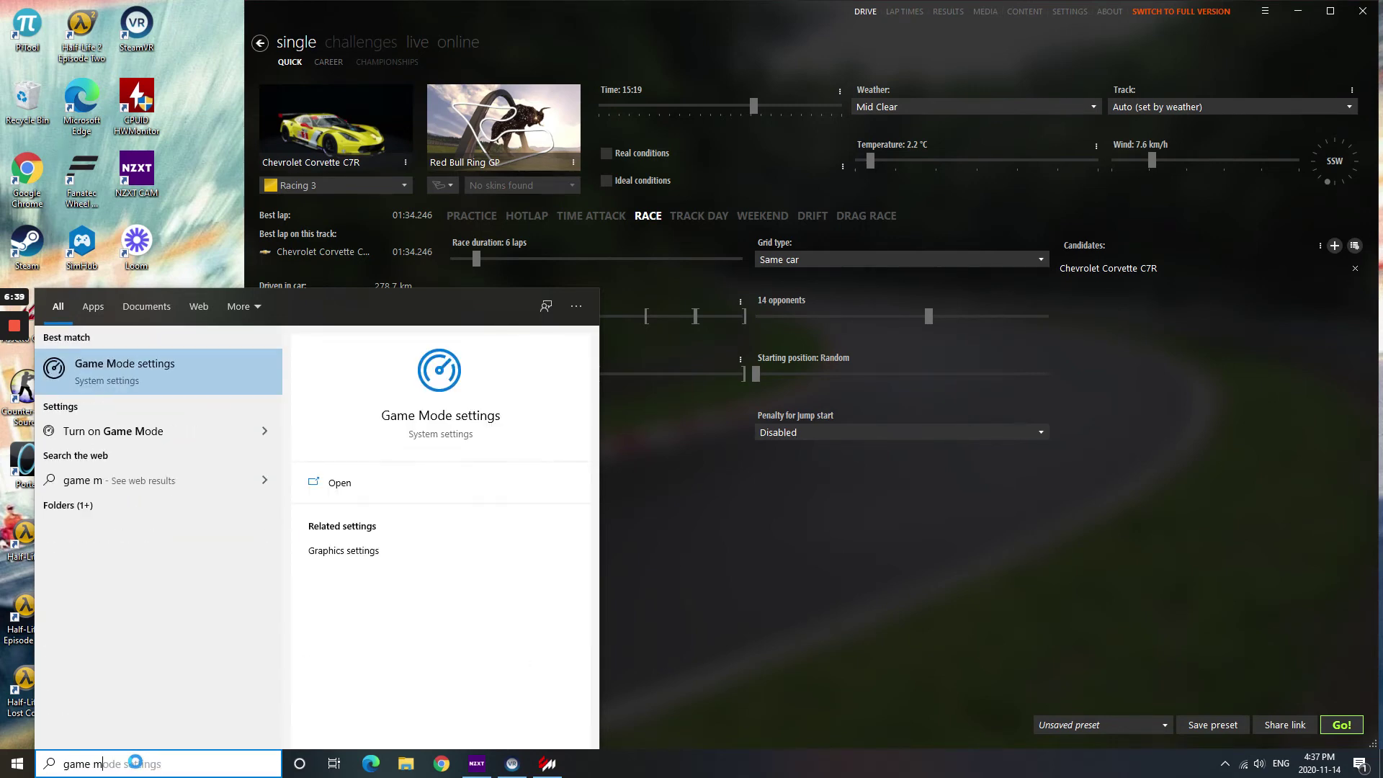
{"action": "type", "text": "ode"}
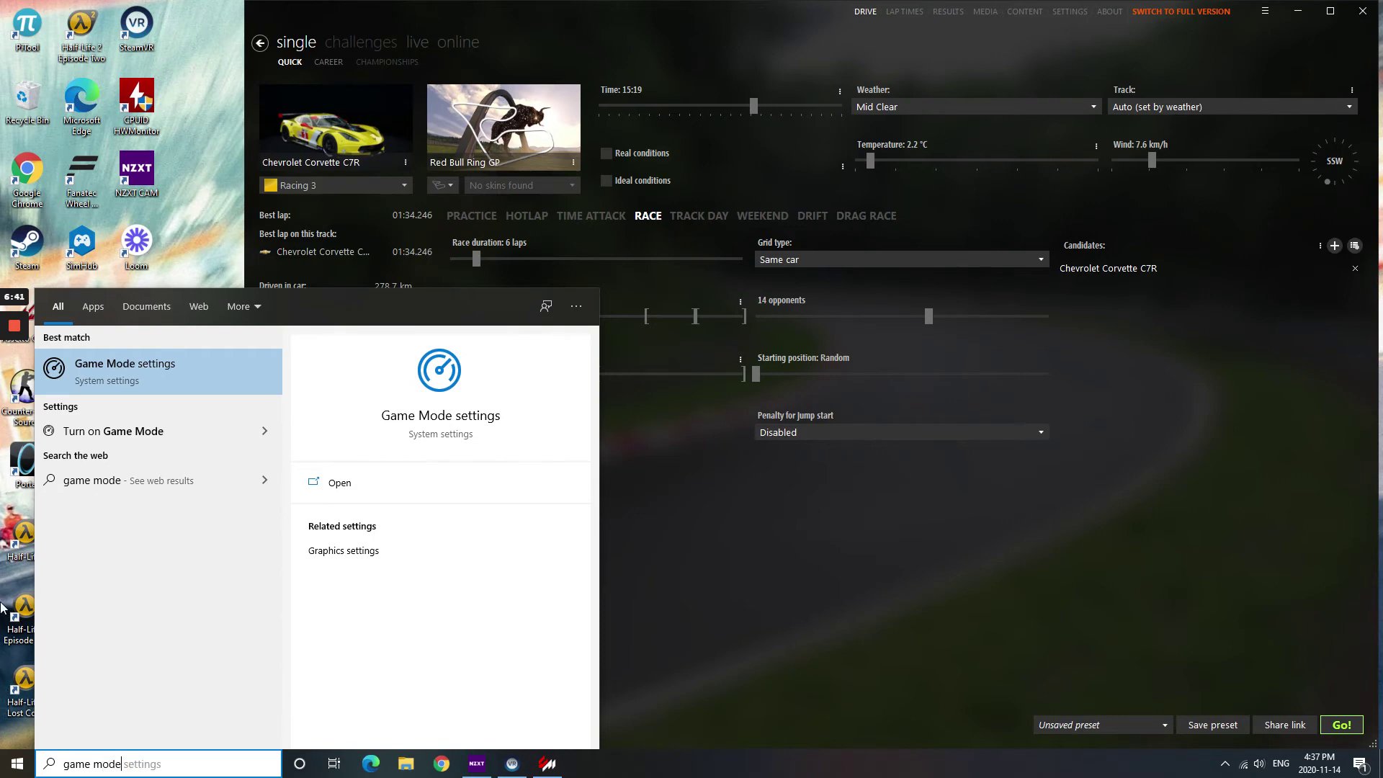
{"action": "left_click", "coordinate": [150, 392]}
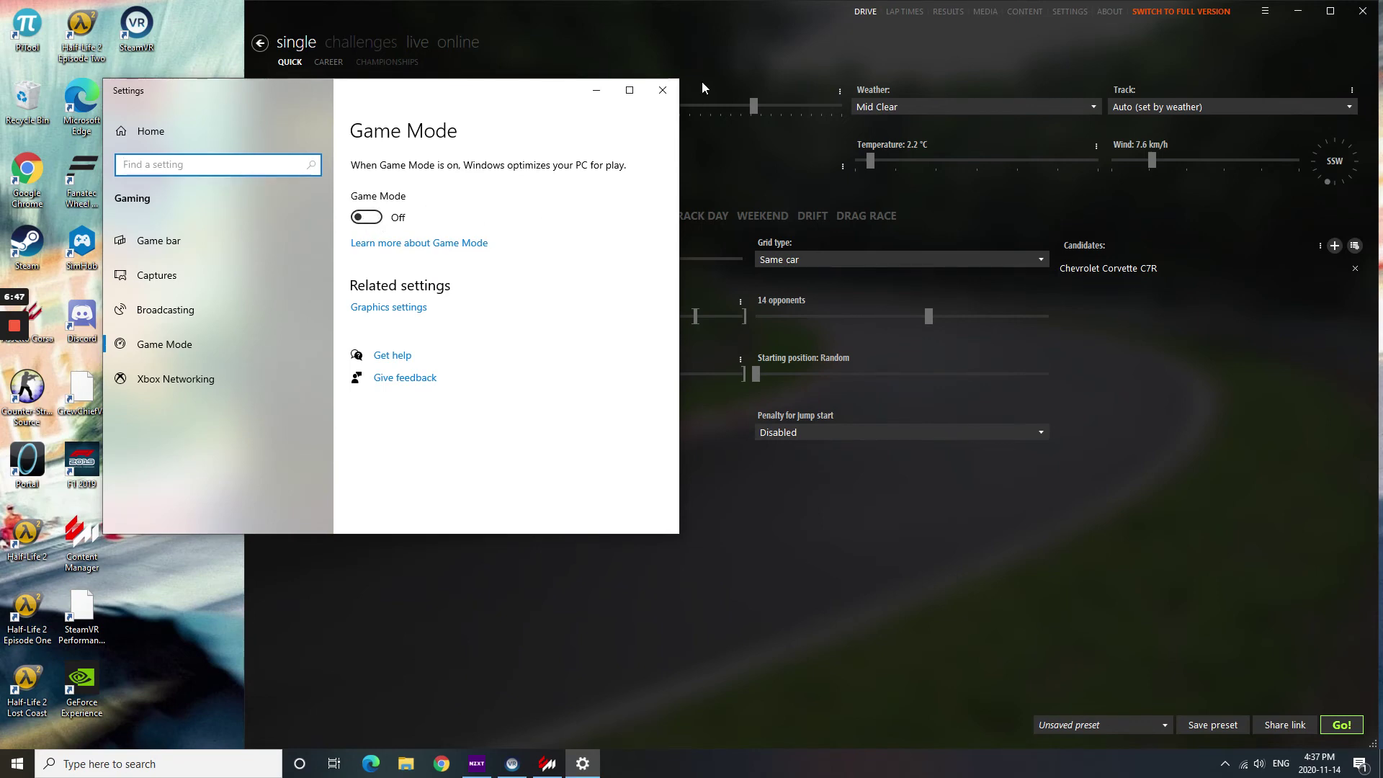
{"action": "left_click", "coordinate": [659, 92]}
Step: Select the High performance power plan in the Windows additional power settings and close the power windows
{"action": "left_click", "coordinate": [125, 764]}
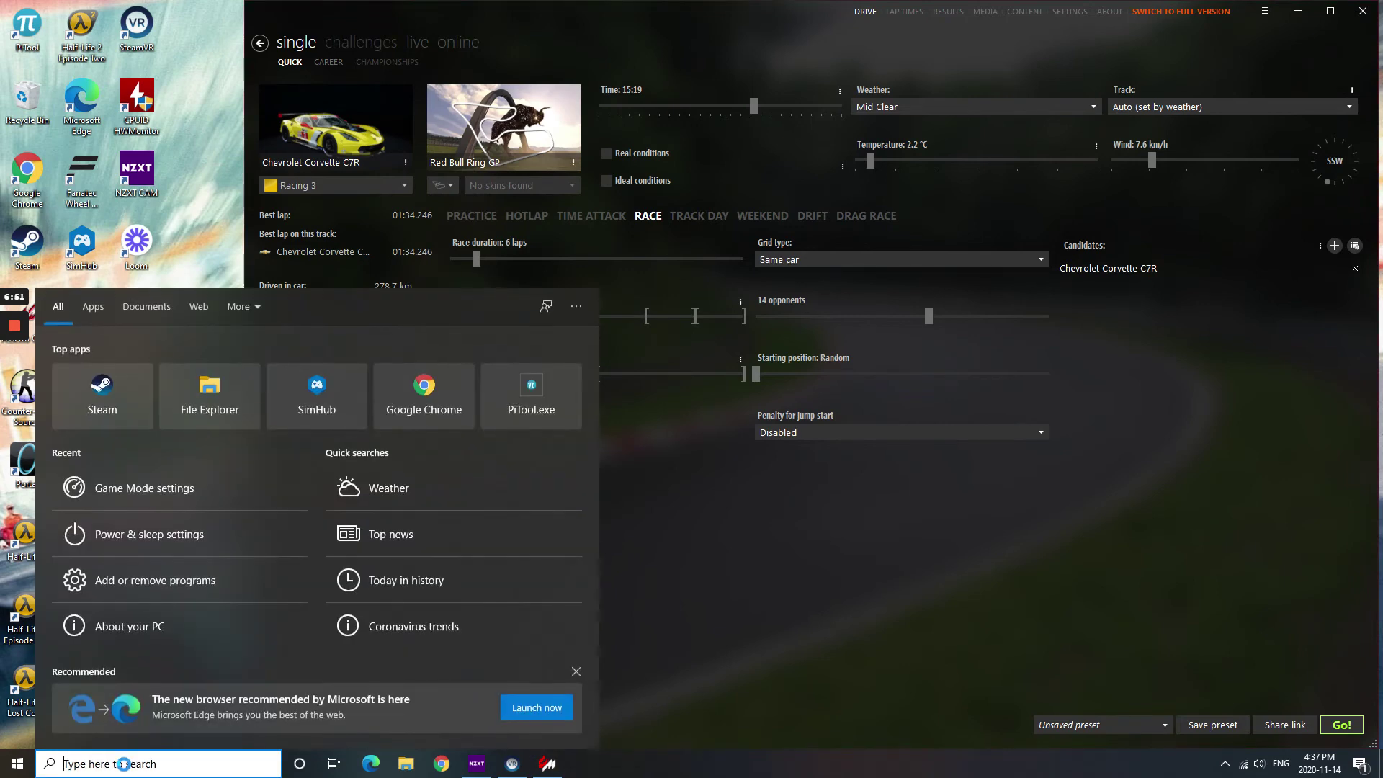
{"action": "type", "text": "power"}
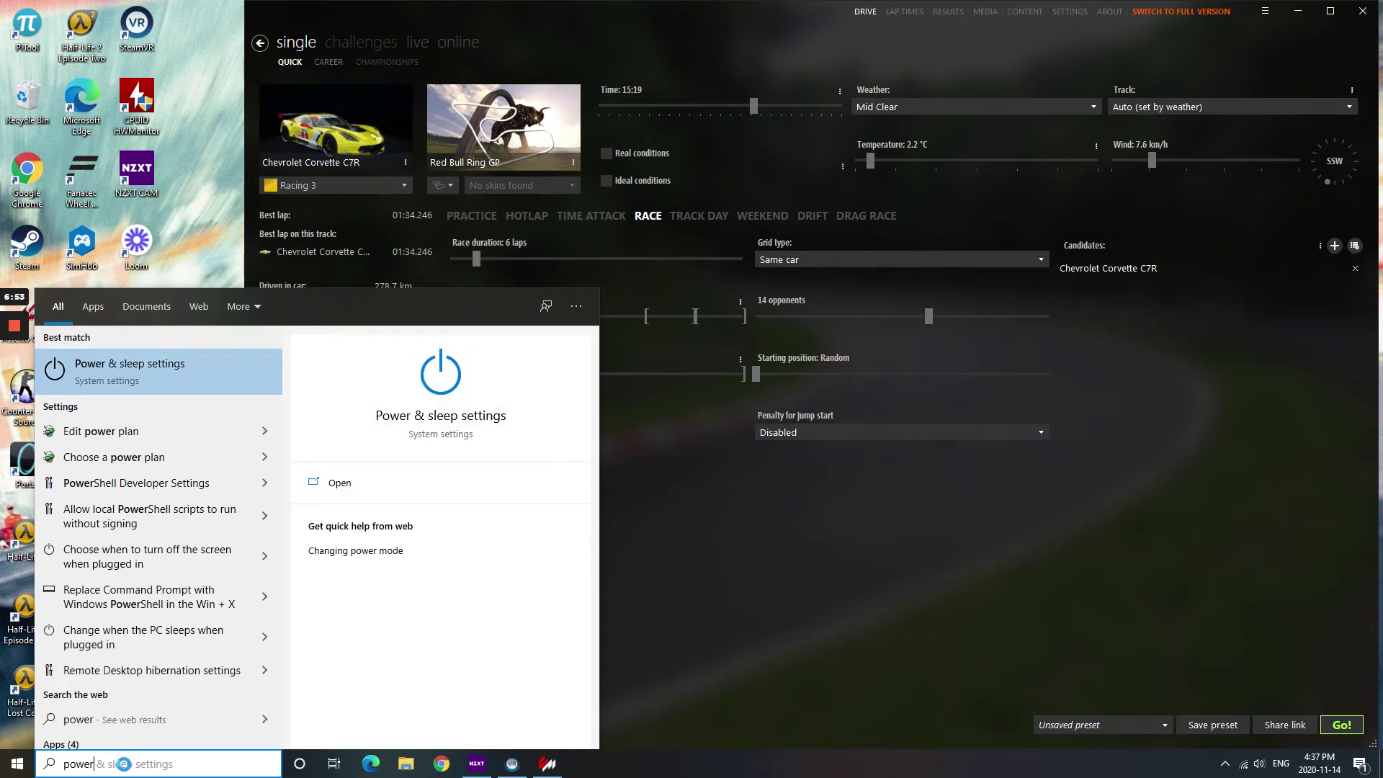
{"action": "left_click", "coordinate": [137, 368]}
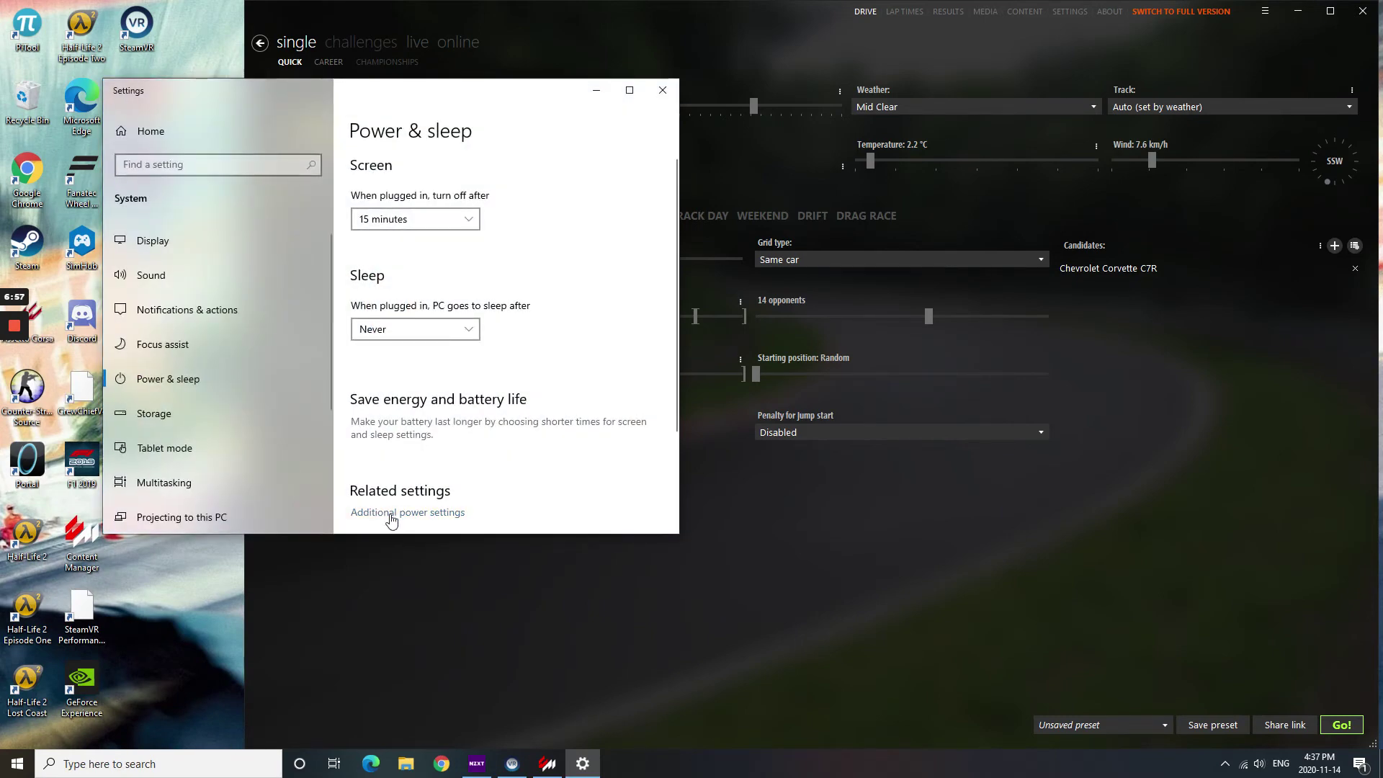
{"action": "left_click", "coordinate": [389, 516]}
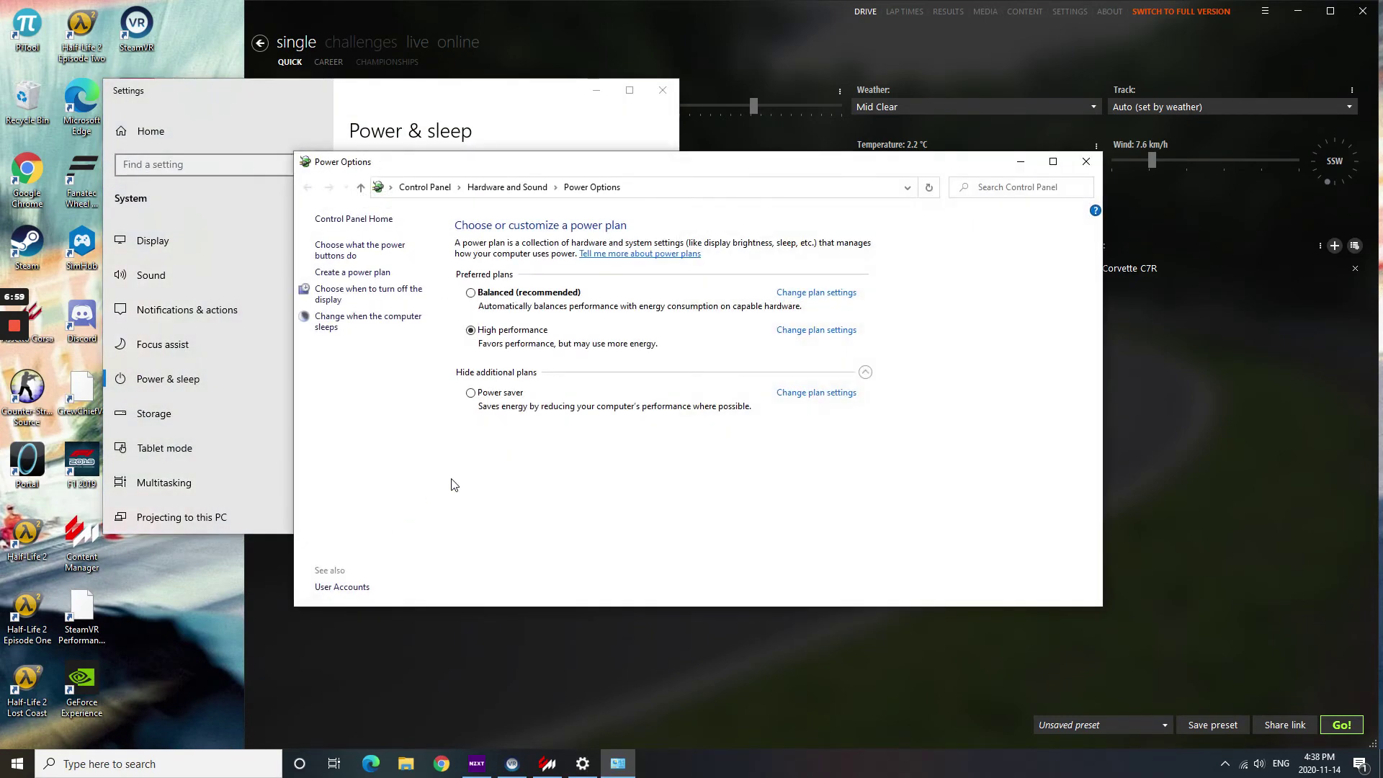
{"action": "left_click", "coordinate": [470, 293]}
{"action": "left_click", "coordinate": [472, 332]}
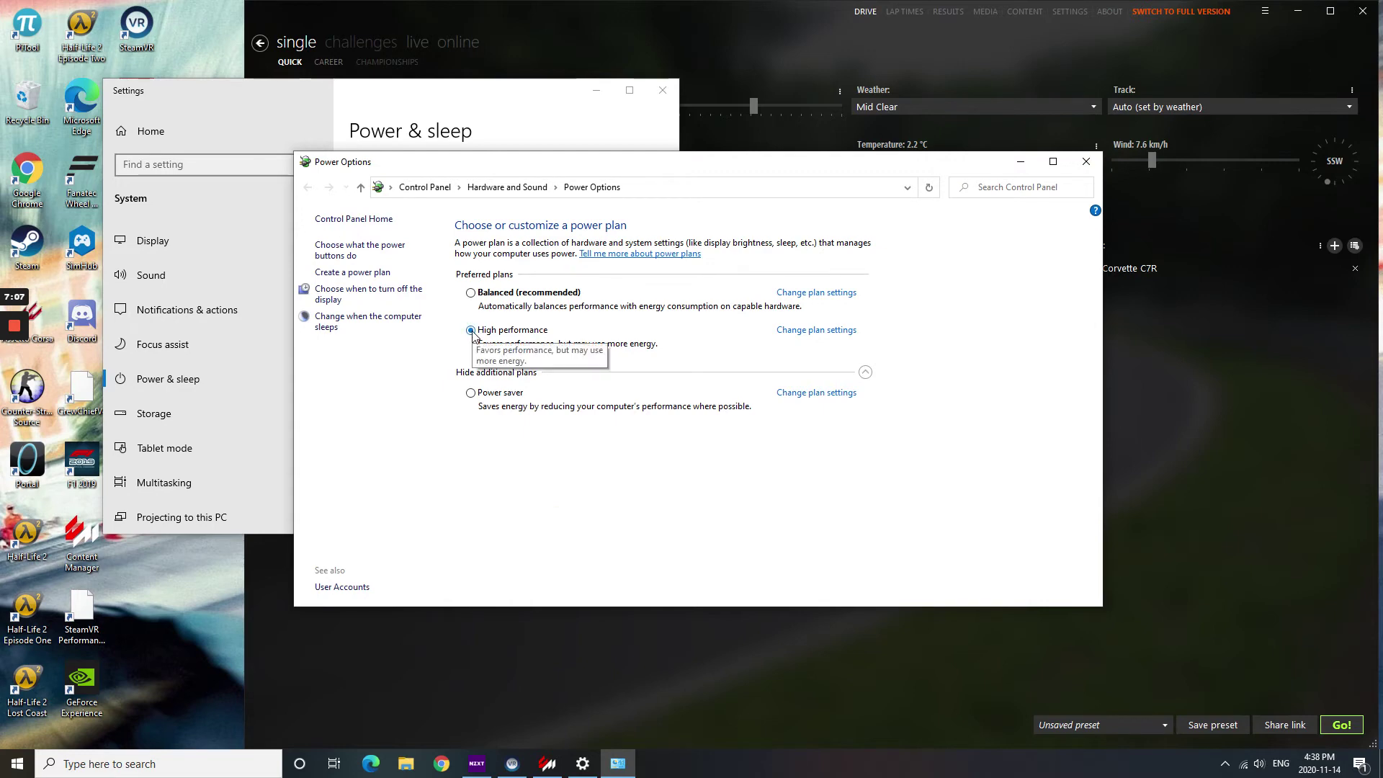
{"action": "left_click", "coordinate": [1086, 161]}
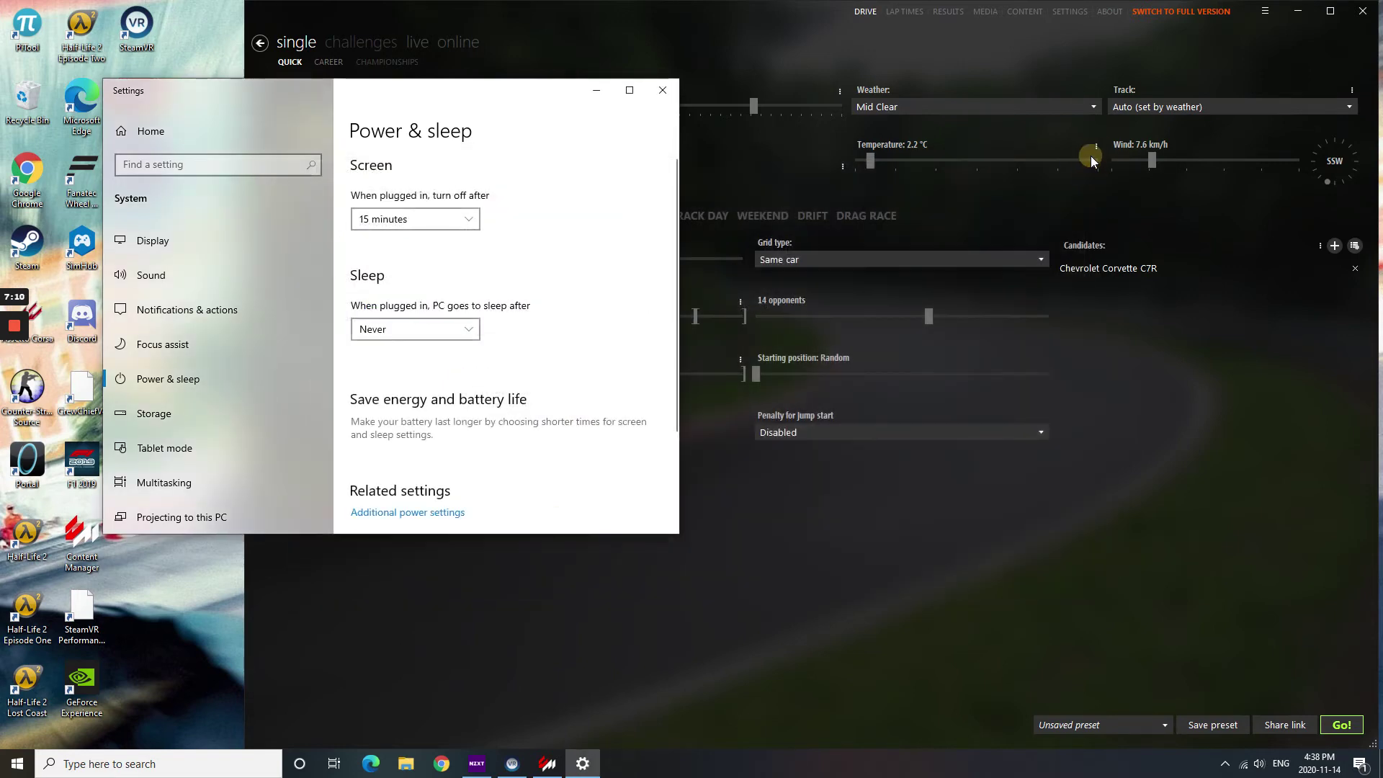
{"action": "left_click", "coordinate": [662, 89]}
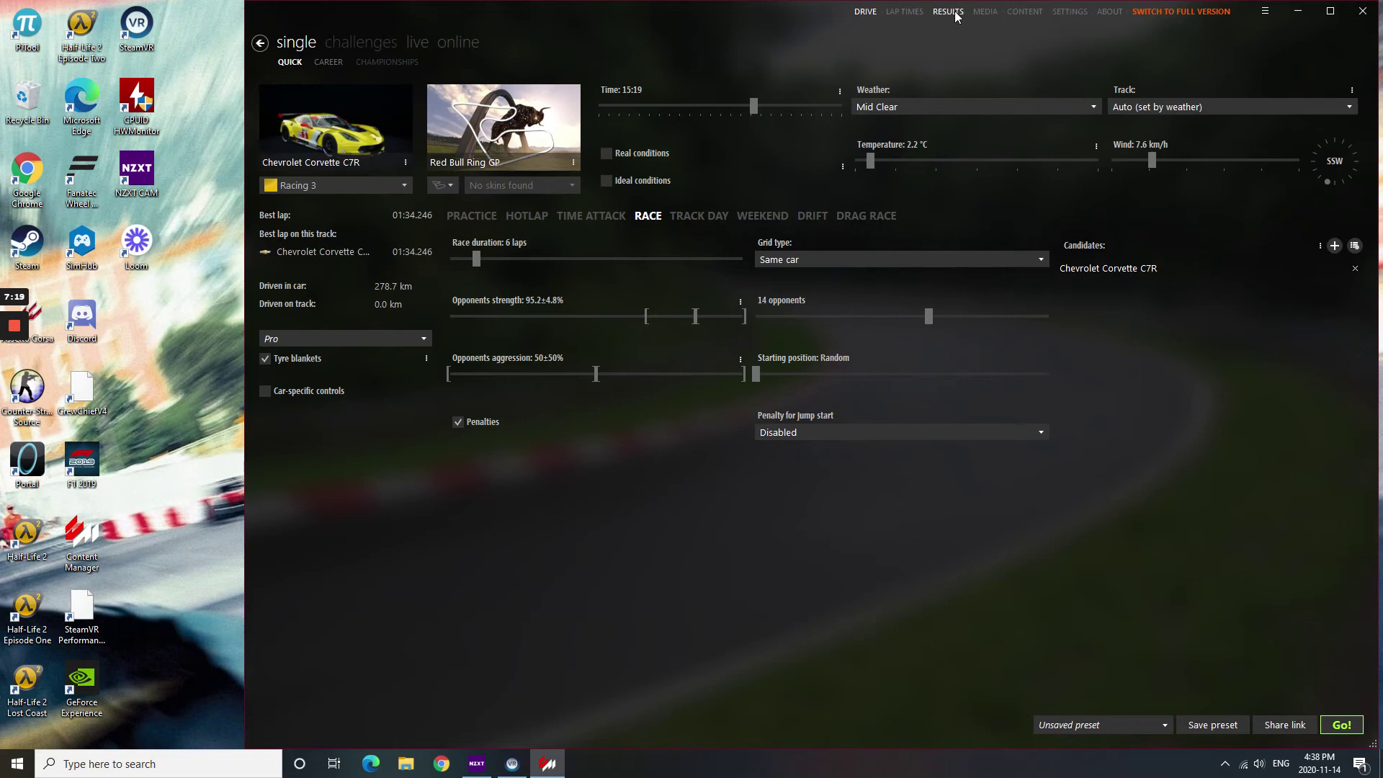
Step: Open the Assetto Corsa video settings in Content Manager and look through the available resolutions without choosing another one
{"action": "left_click", "coordinate": [1060, 12]}
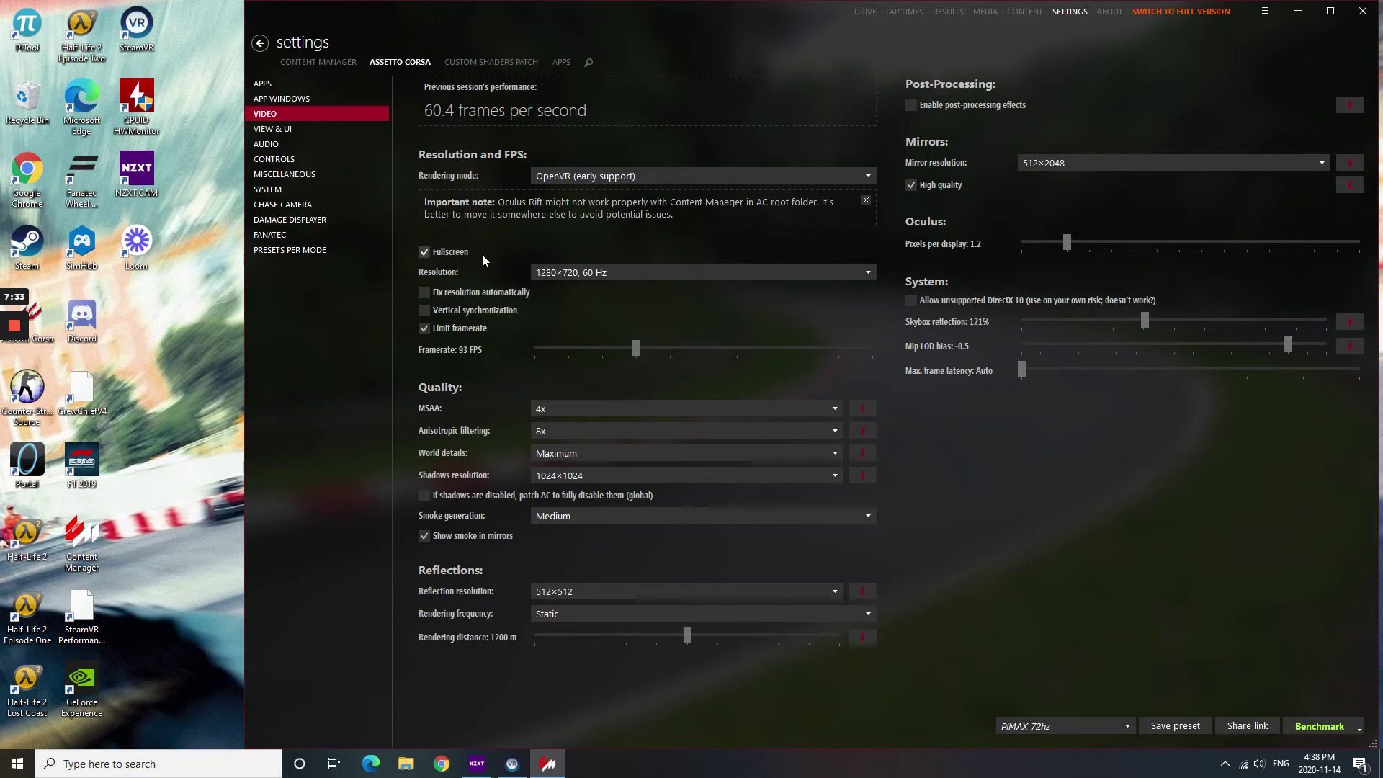
{"action": "left_click", "coordinate": [634, 274]}
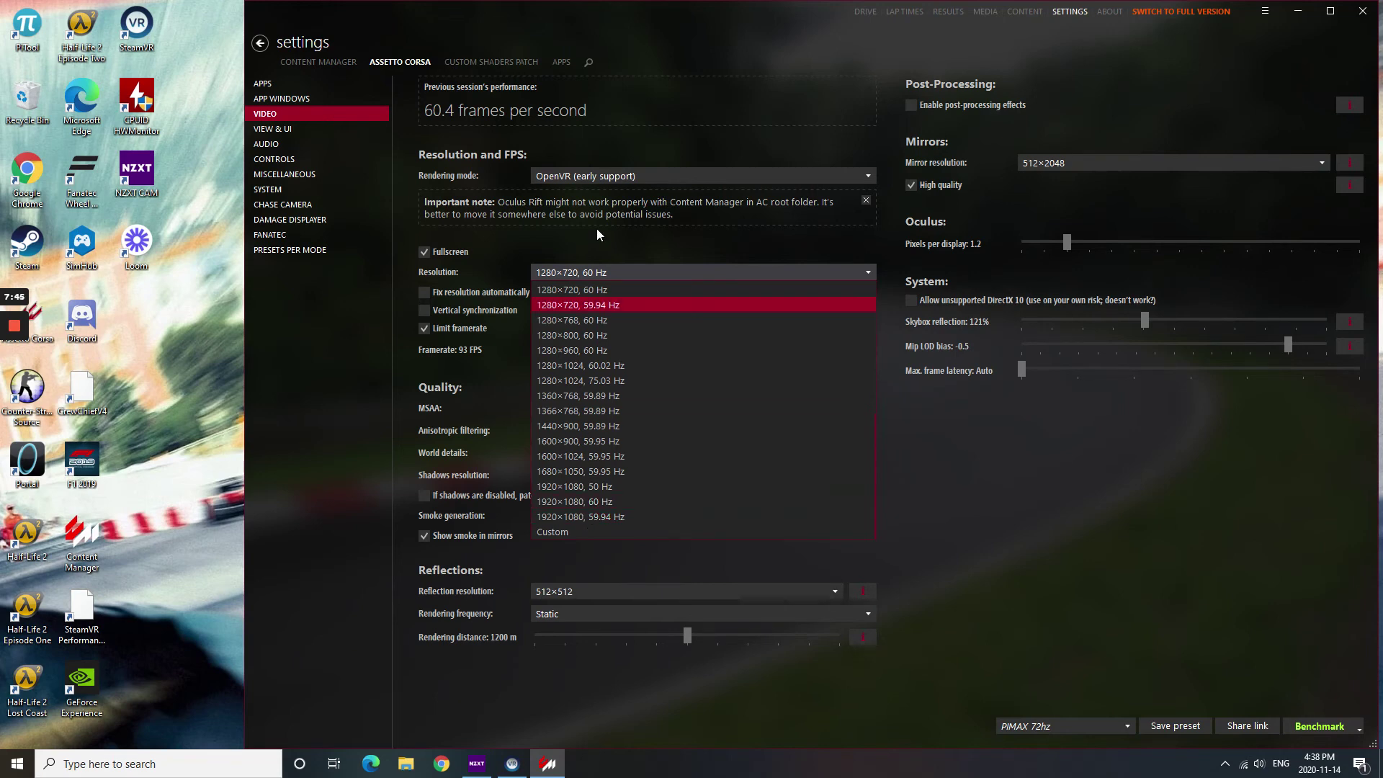
{"action": "left_click", "coordinate": [547, 242]}
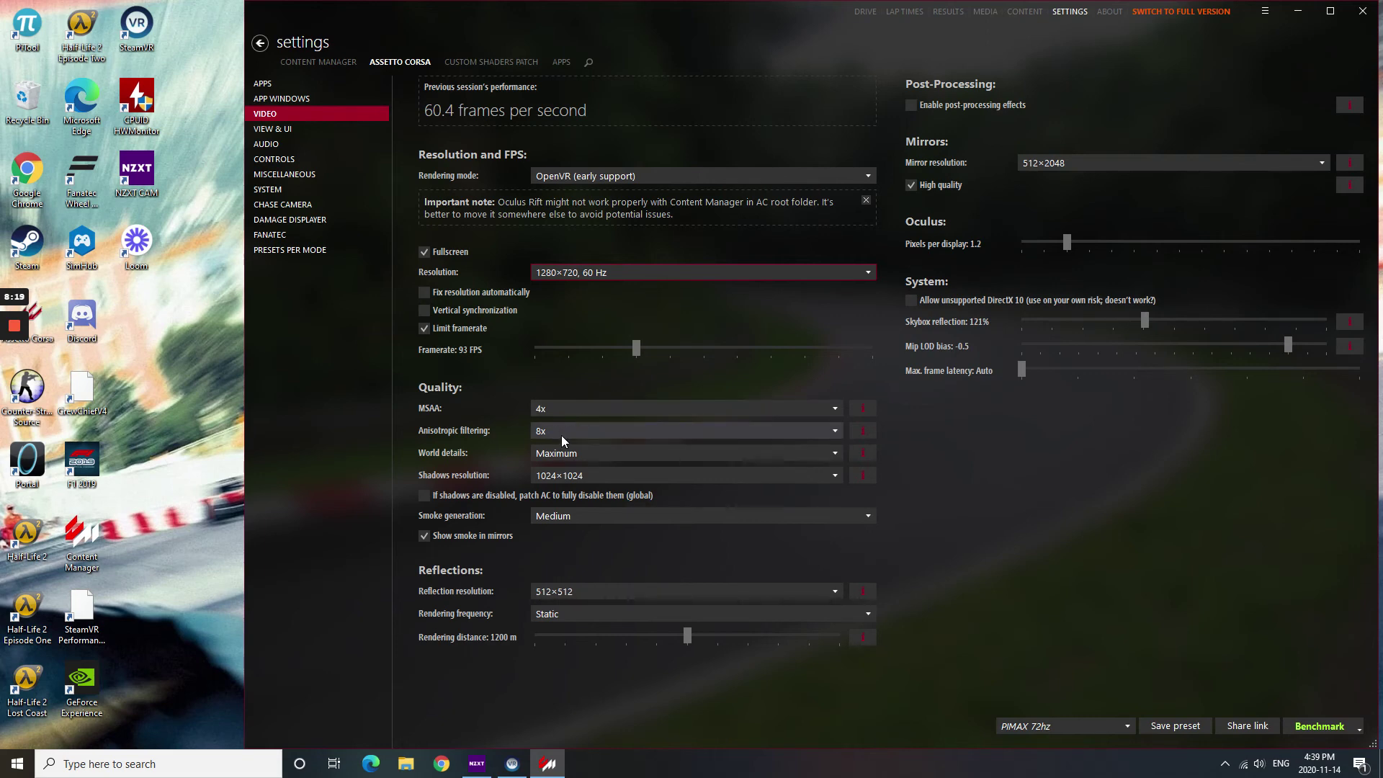
Step: Set the shadows resolution to 1024×1024 in the Quality settings and look over its lower alternatives
{"action": "left_click", "coordinate": [595, 473]}
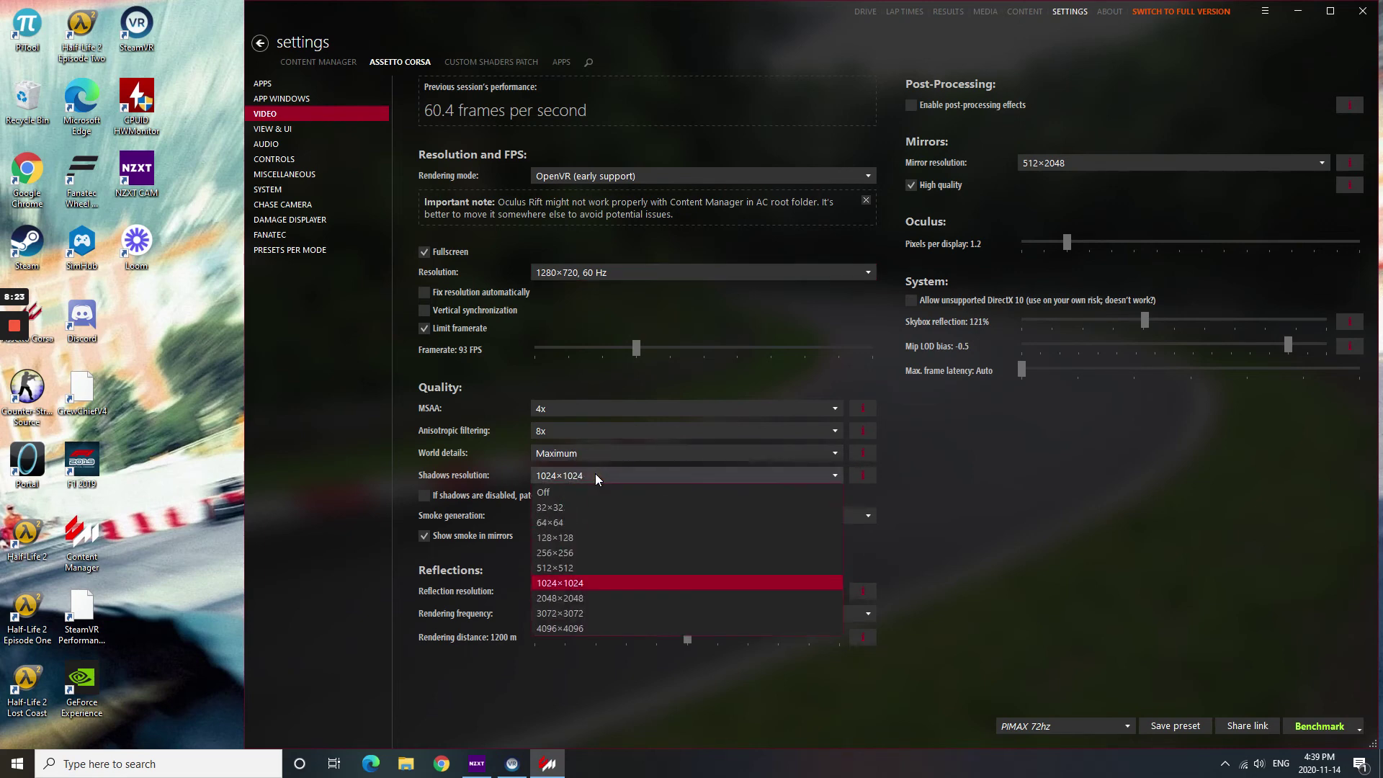
{"action": "left_click", "coordinate": [581, 581]}
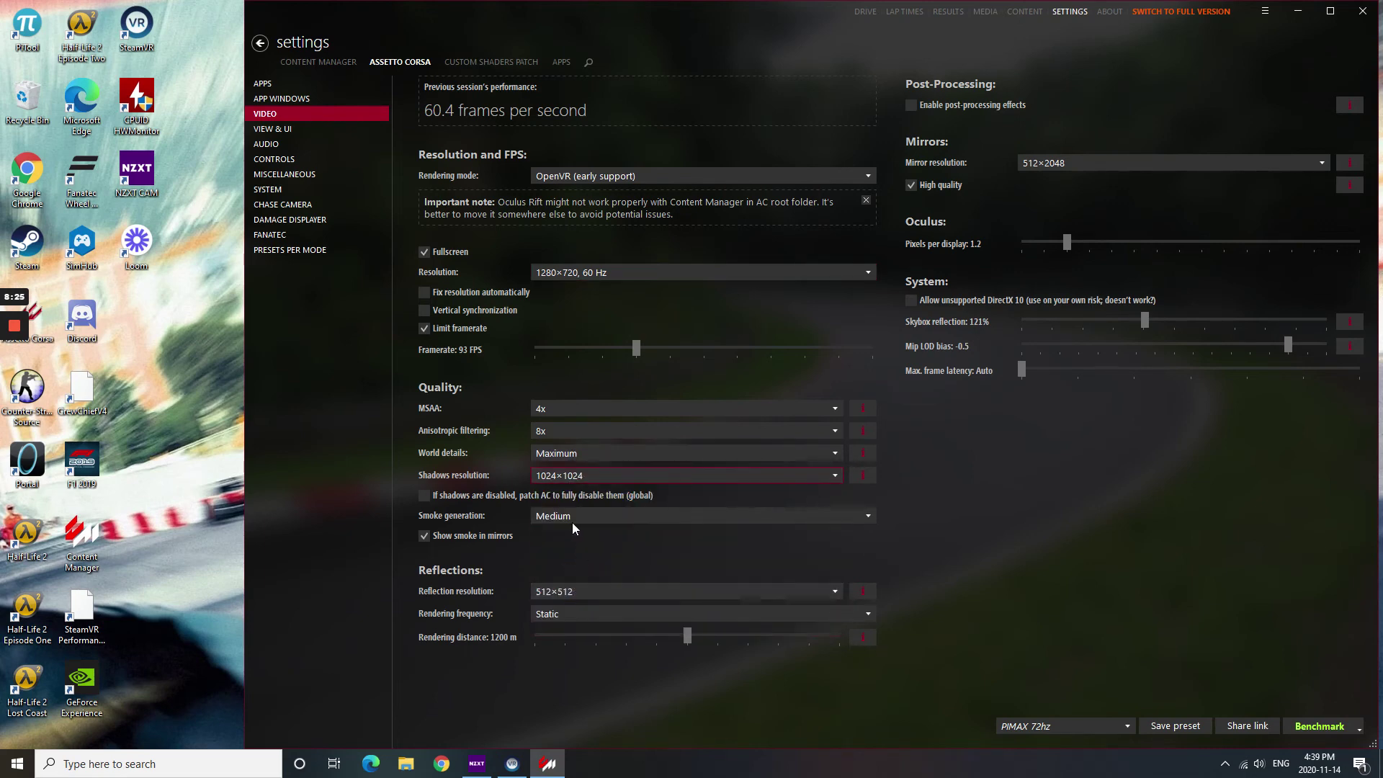
{"action": "left_click", "coordinate": [576, 477]}
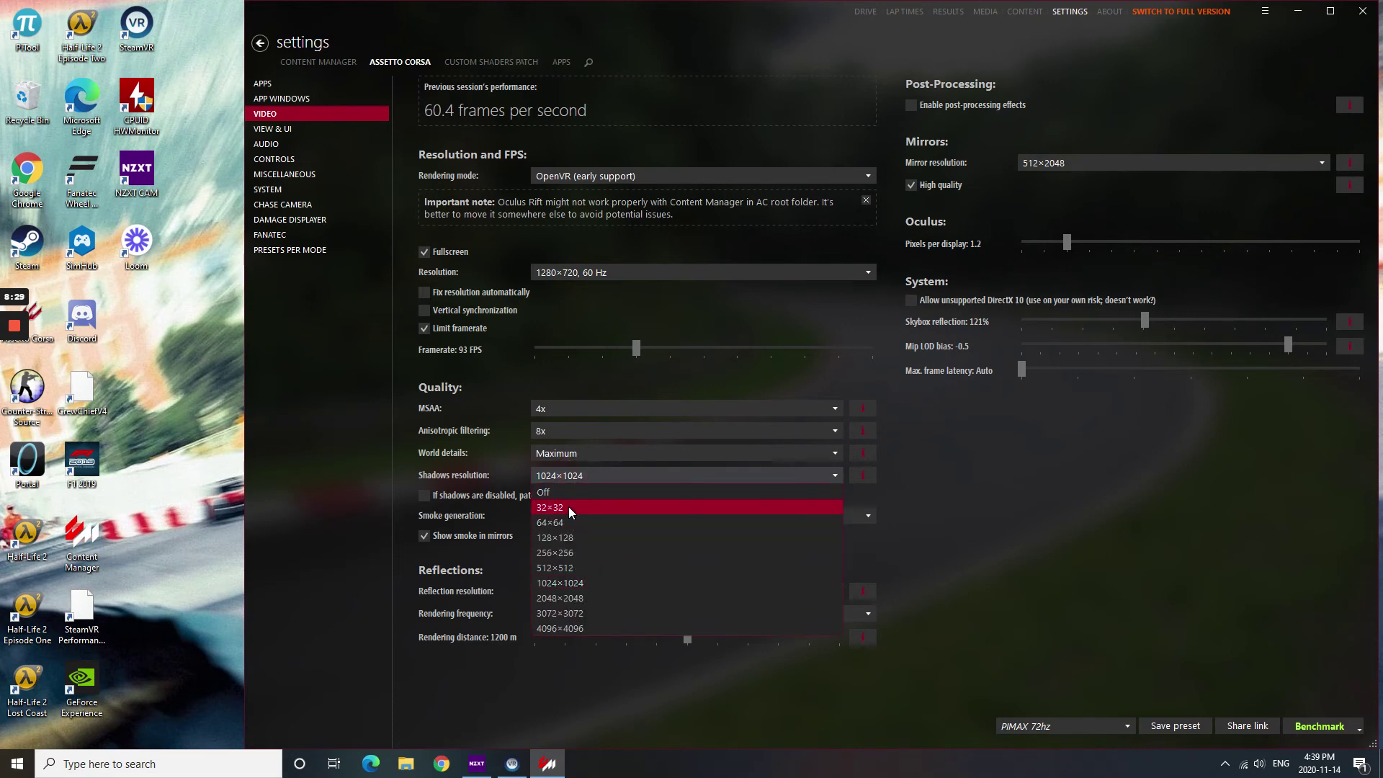
{"action": "left_click", "coordinate": [968, 556]}
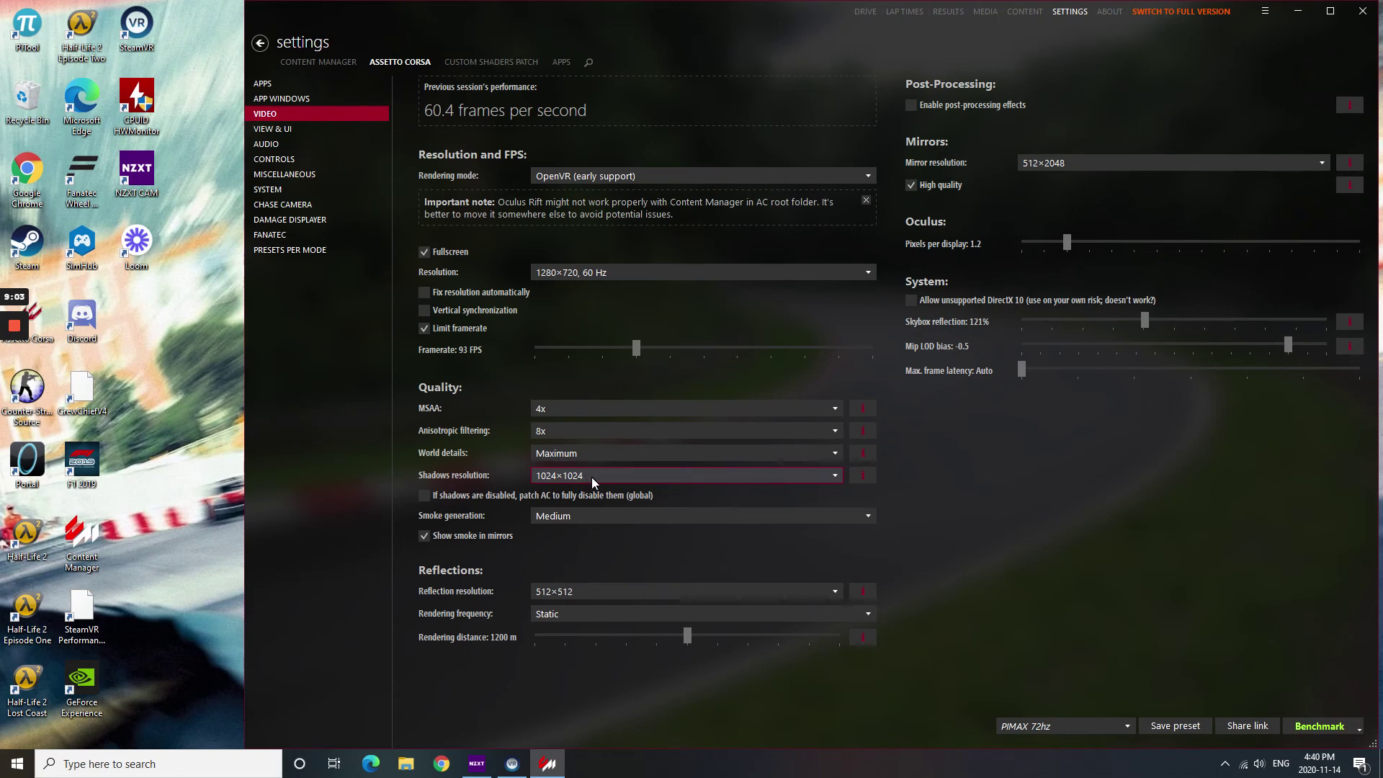
Step: Set the reflection resolution to 512×512 and the mirror resolution to 512×2048
{"action": "left_click", "coordinate": [615, 592]}
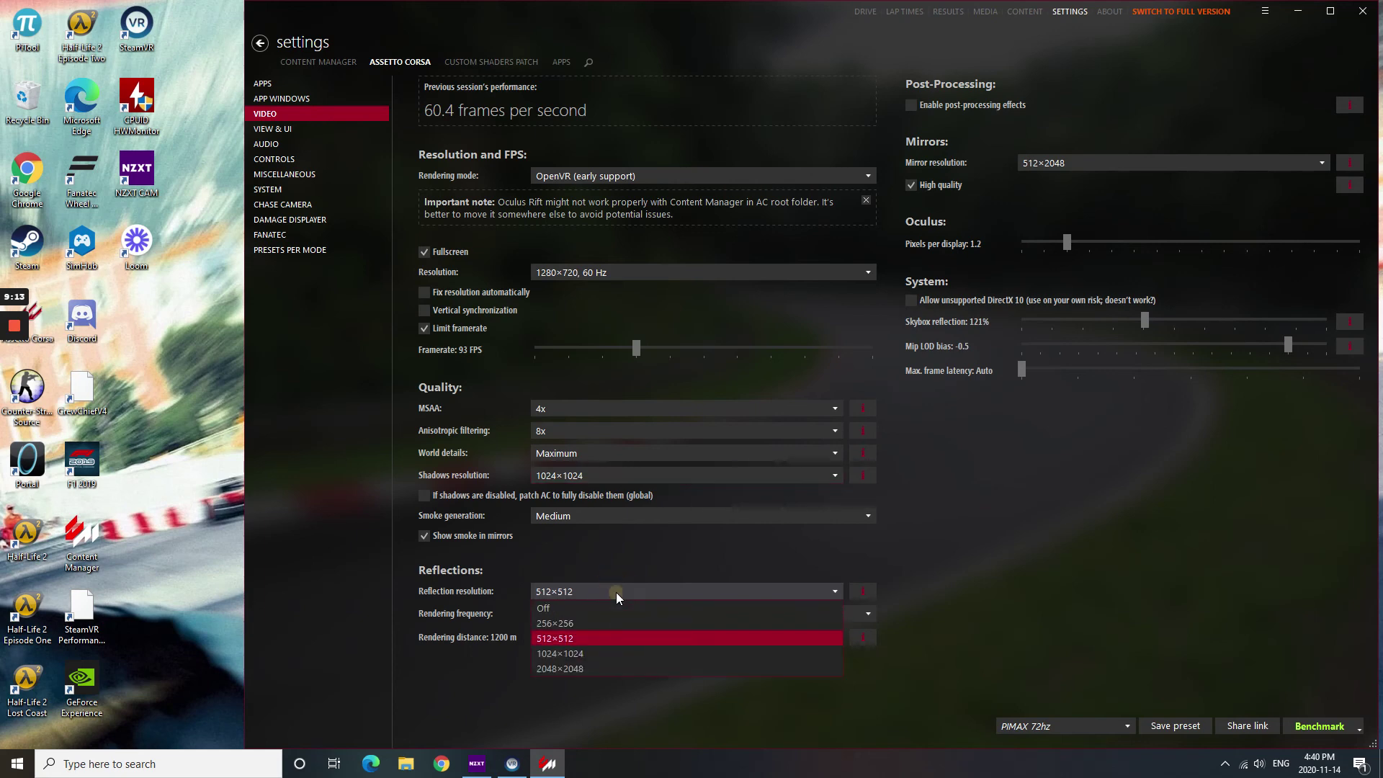
{"action": "left_click", "coordinate": [582, 638]}
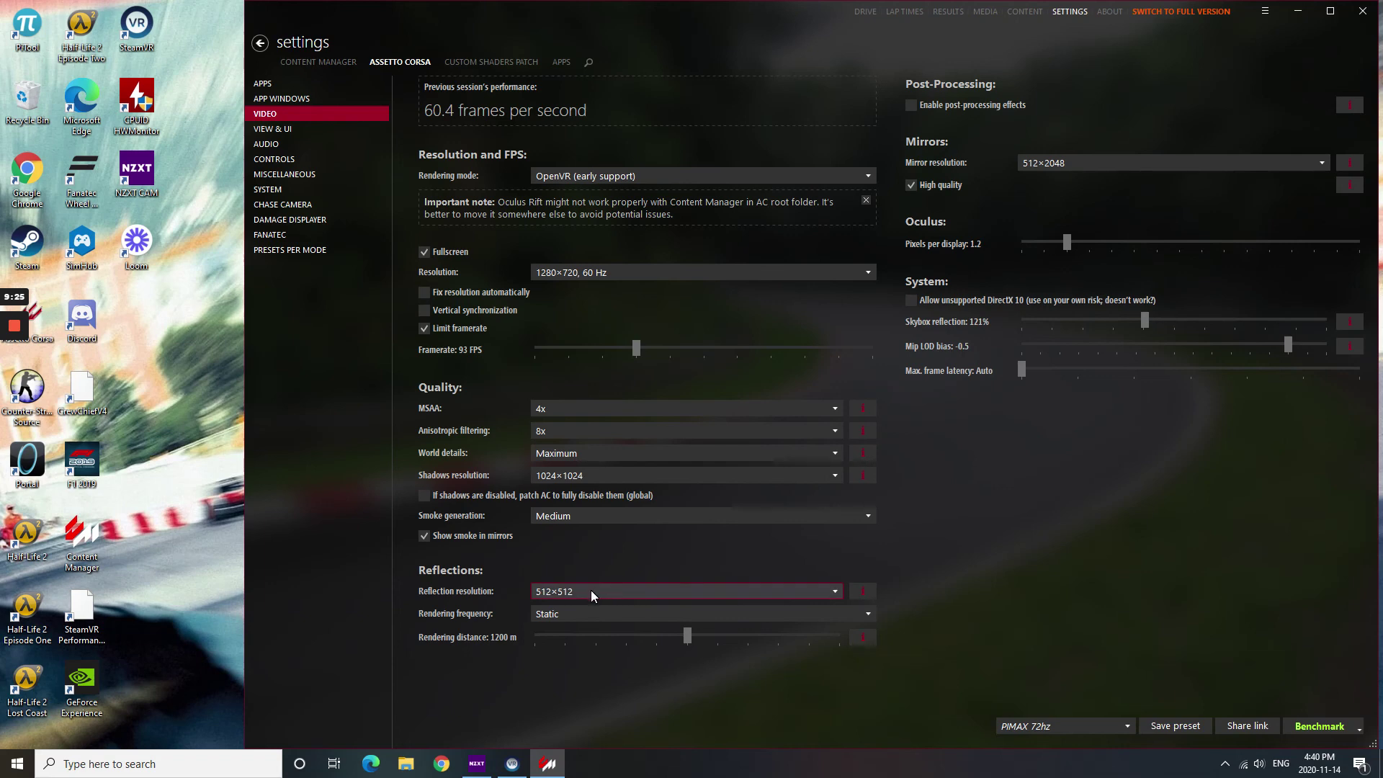
{"action": "left_click", "coordinate": [1066, 162]}
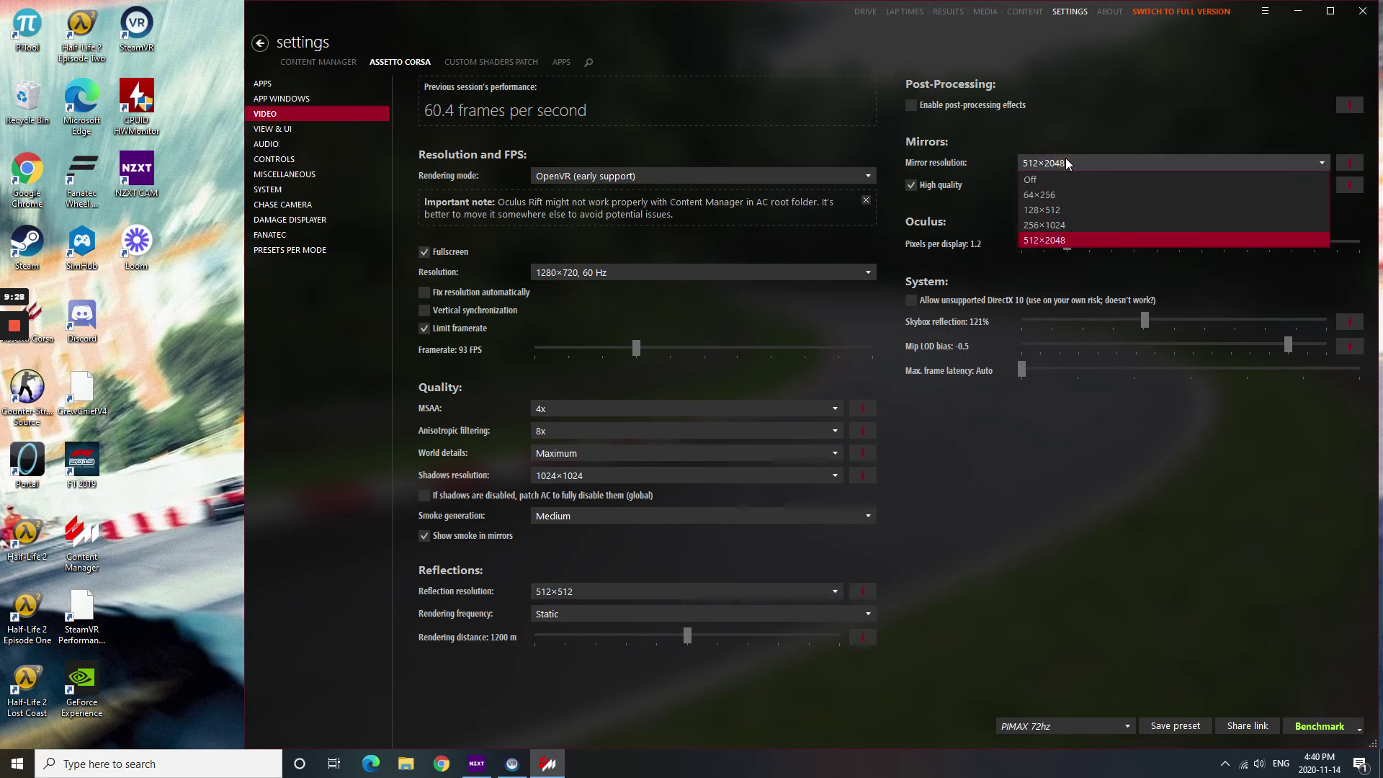
{"action": "left_click", "coordinate": [1058, 240]}
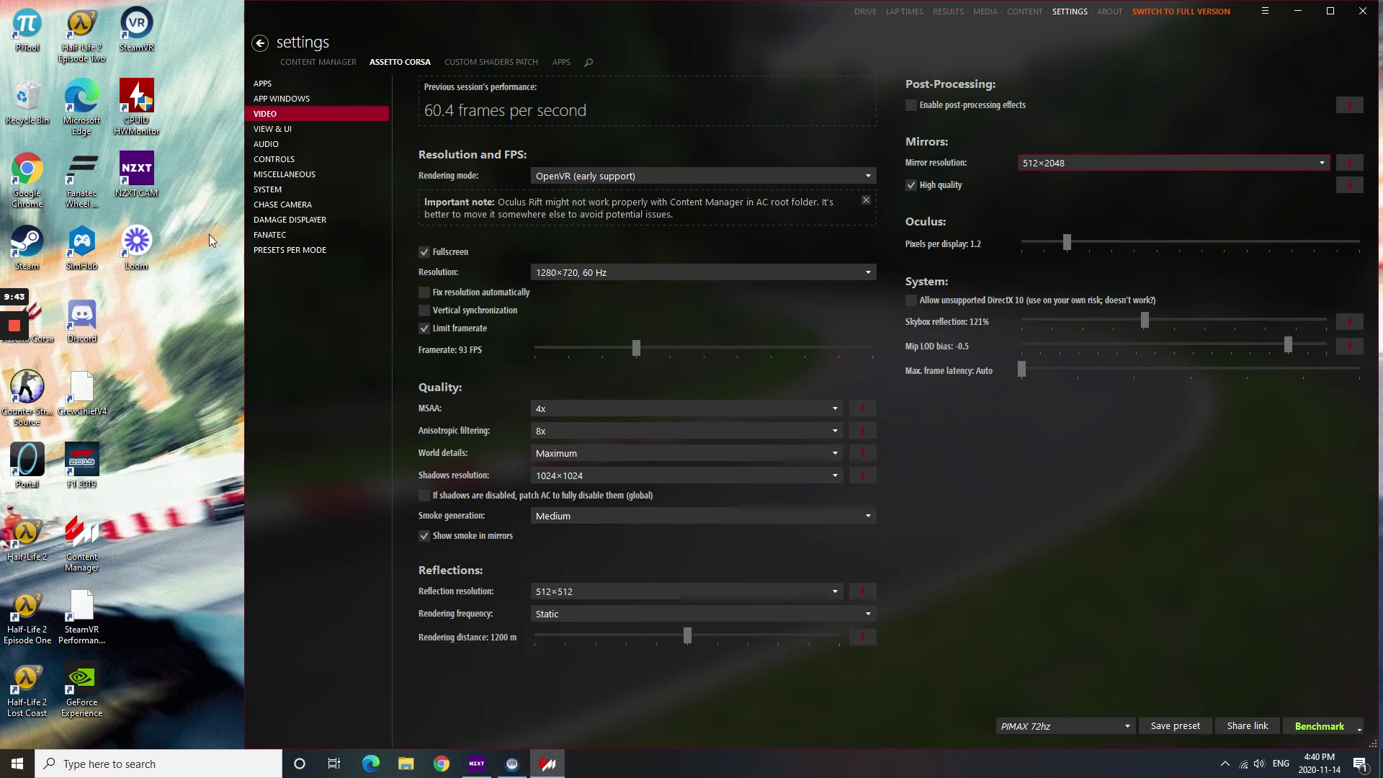
Step: Leave the video settings and return to the quick race setup for the Chevrolet Corvette C7R at Red Bull Ring GP
{"action": "mouse_move", "coordinate": [520, 768]}
{"action": "mouse_move", "coordinate": [477, 765]}
{"action": "mouse_move", "coordinate": [479, 767]}
{"action": "left_click", "coordinate": [866, 12]}
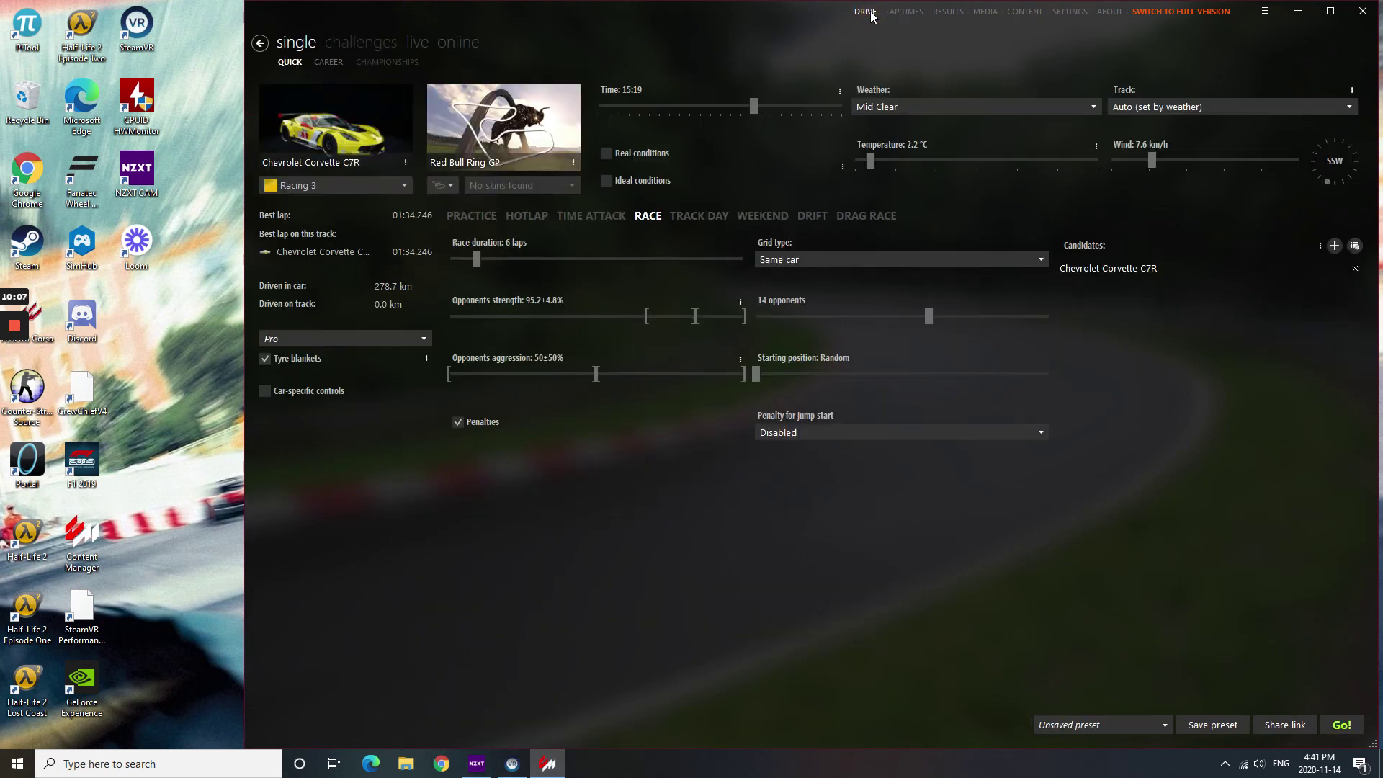